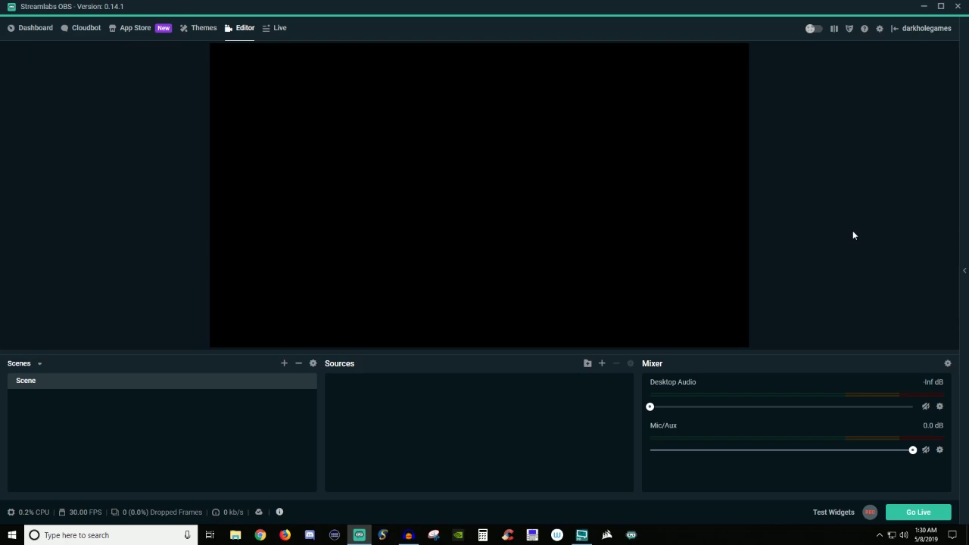
# Look over the standard and widget source types that can be added to the scene
pyautogui.click(602, 364)
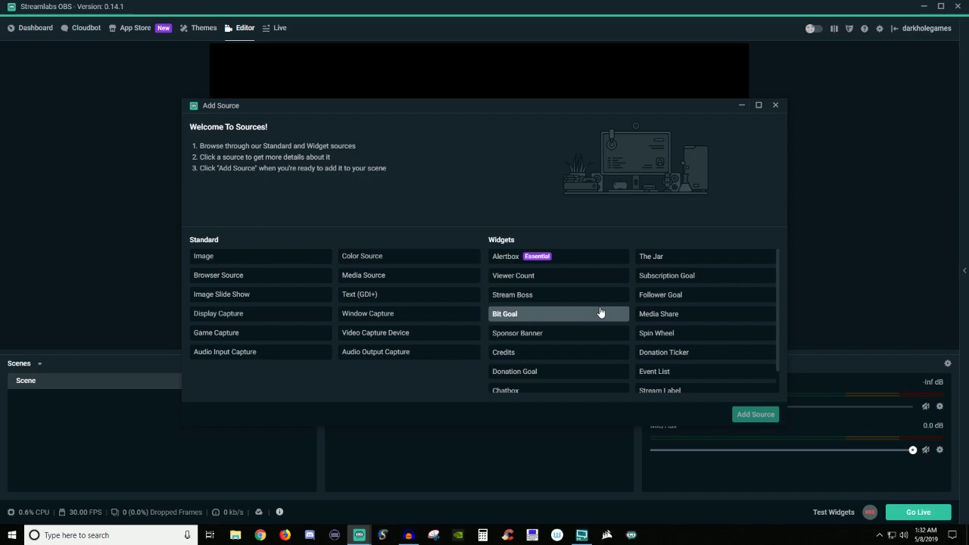
pyautogui.click(775, 105)
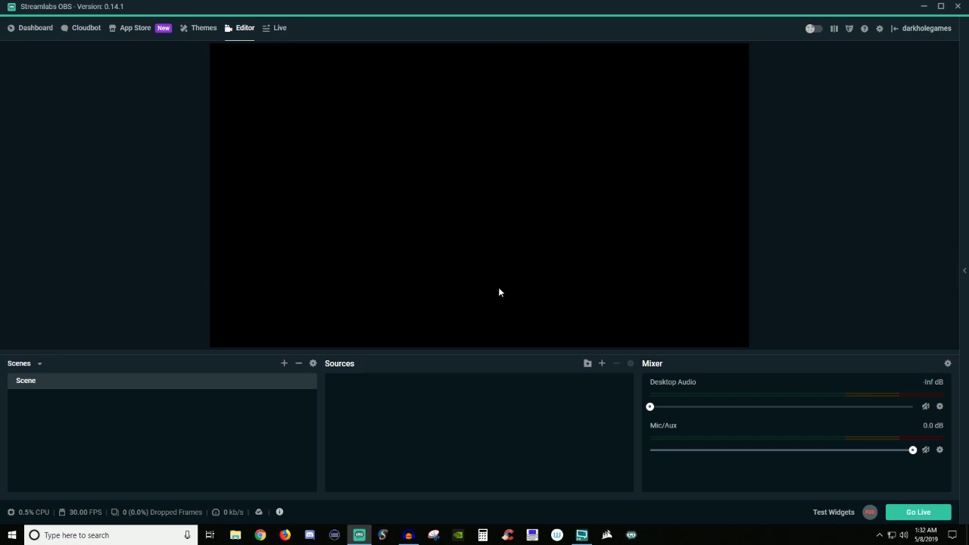
# Browse the scene themes and widget themes in the theme library
pyautogui.click(201, 29)
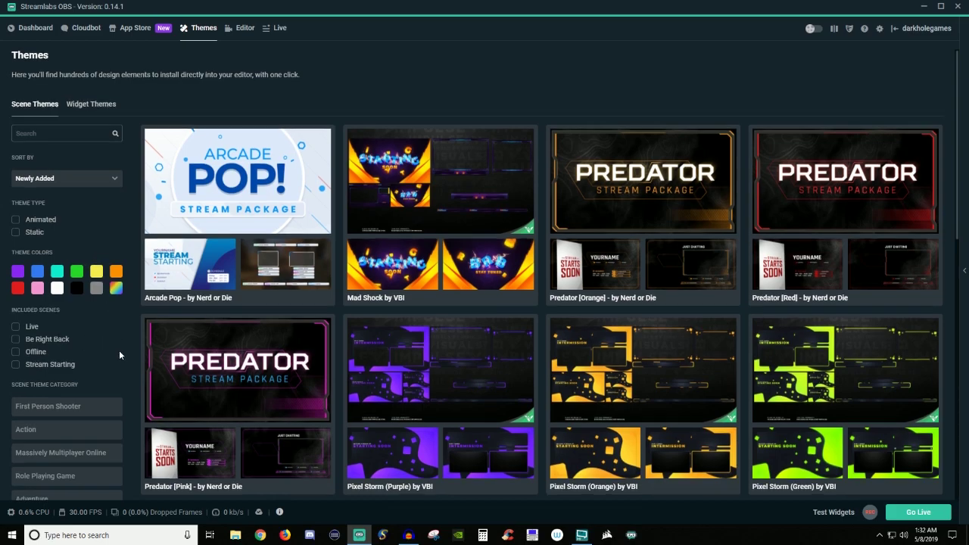
pyautogui.scroll(-2, 119, 350)
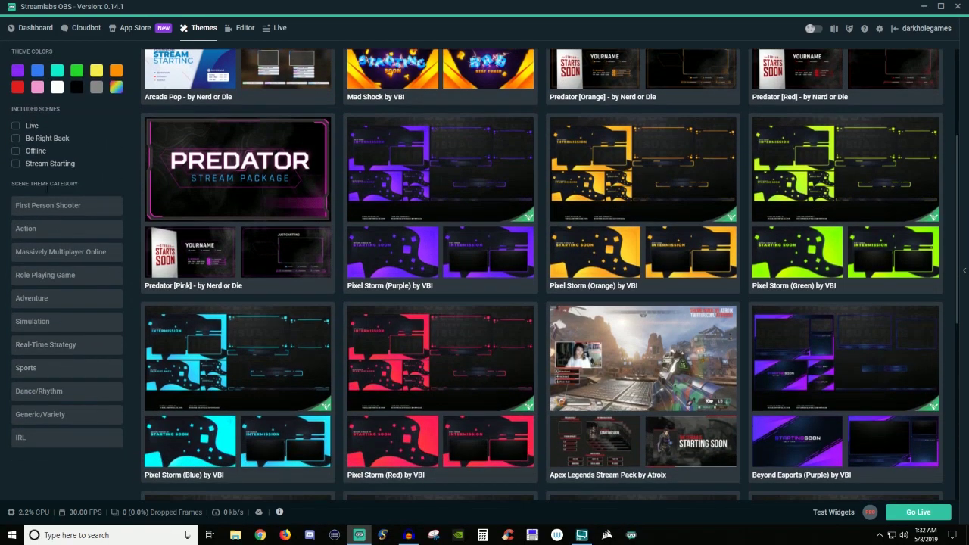
pyautogui.scroll(1, 81, 280)
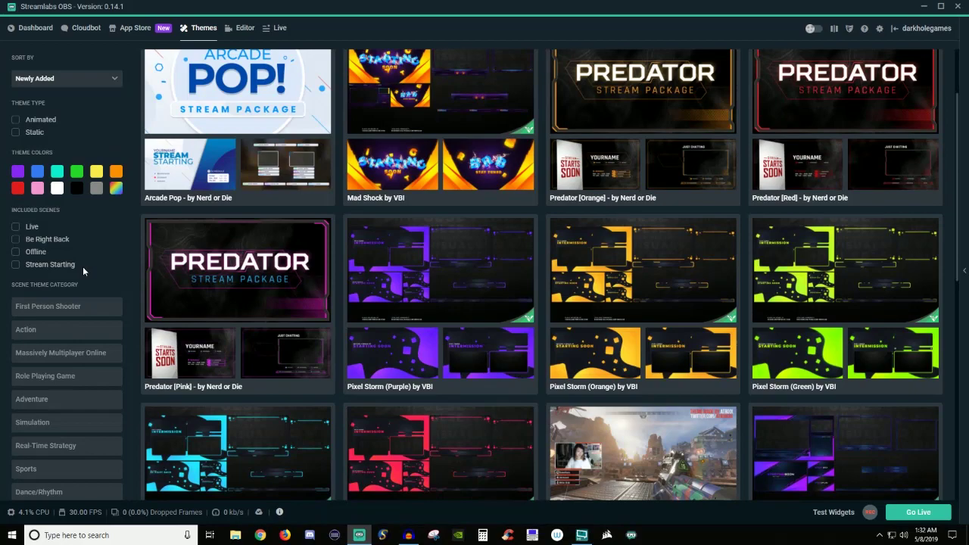
pyautogui.scroll(2, 81, 270)
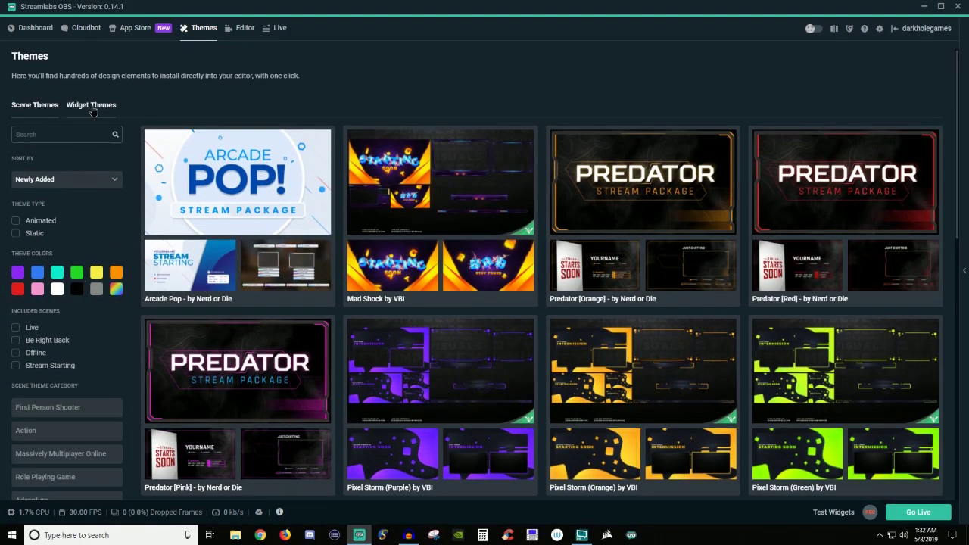
pyautogui.click(92, 110)
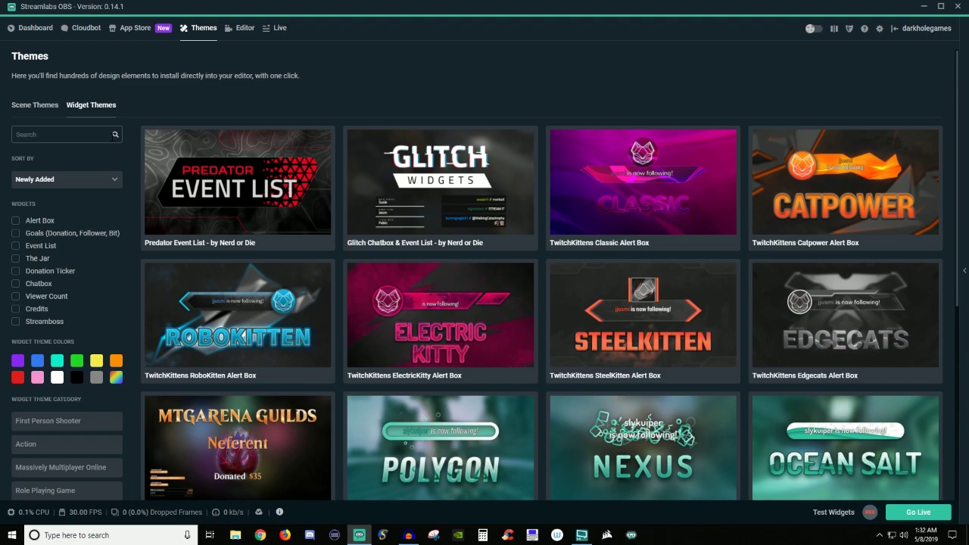
pyautogui.click(32, 105)
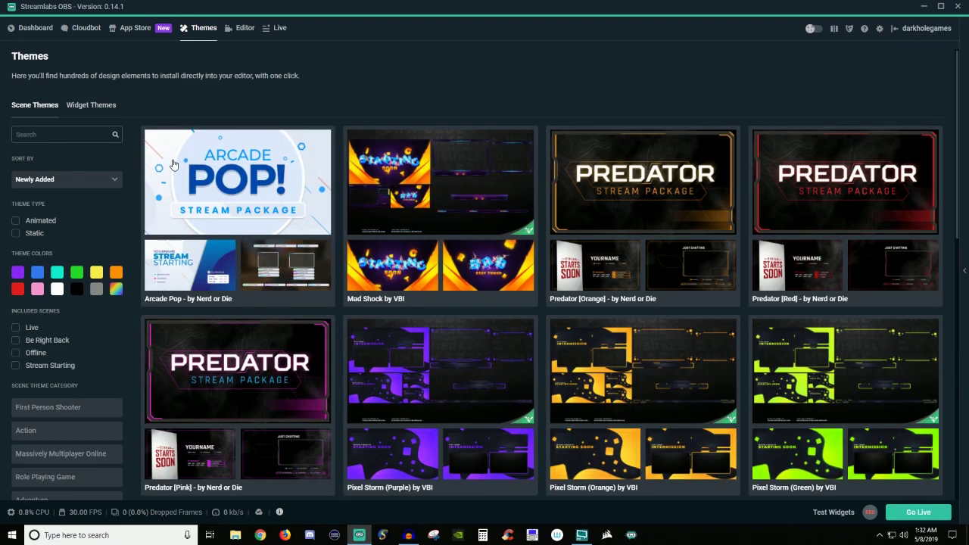
pyautogui.scroll(-5, 462, 260)
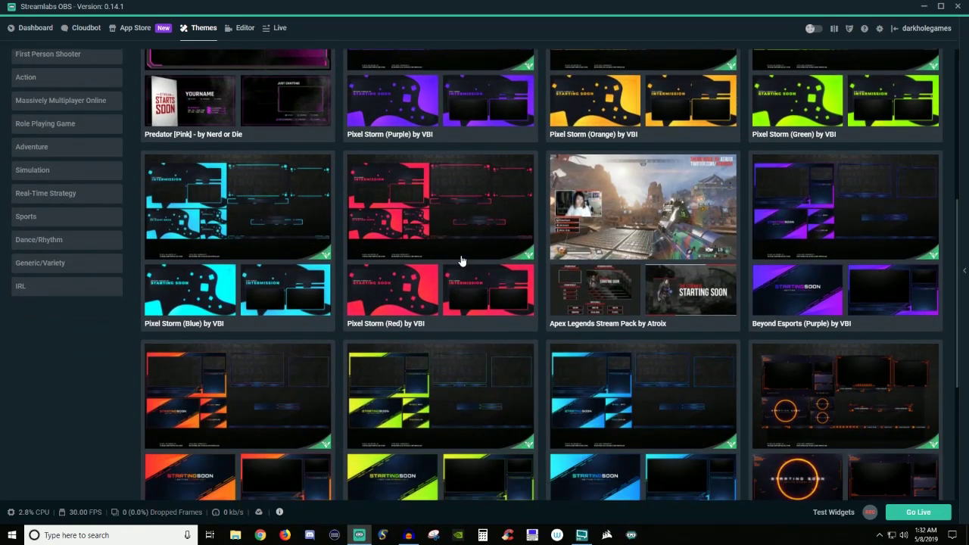
# Open the Apex Legends Stream Pack by Atroix theme and examine its overlay, intermission screen and panel previews
pyautogui.click(650, 212)
pyautogui.scroll(2, 398, 206)
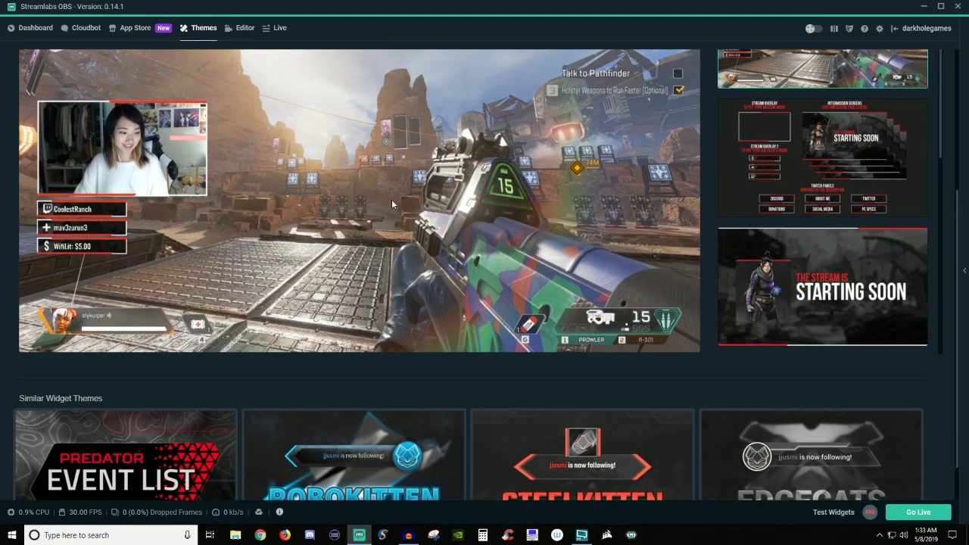
pyautogui.scroll(2, 591, 224)
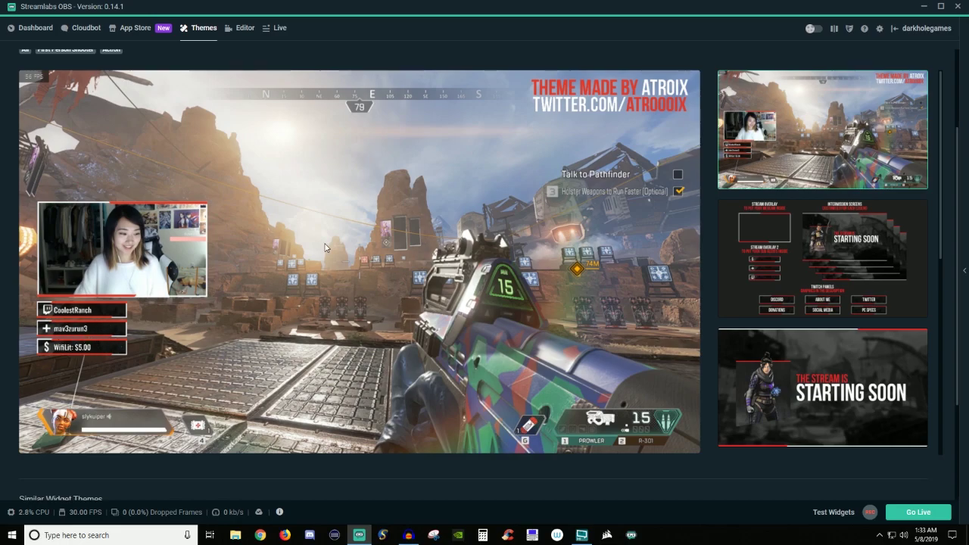
pyautogui.click(916, 286)
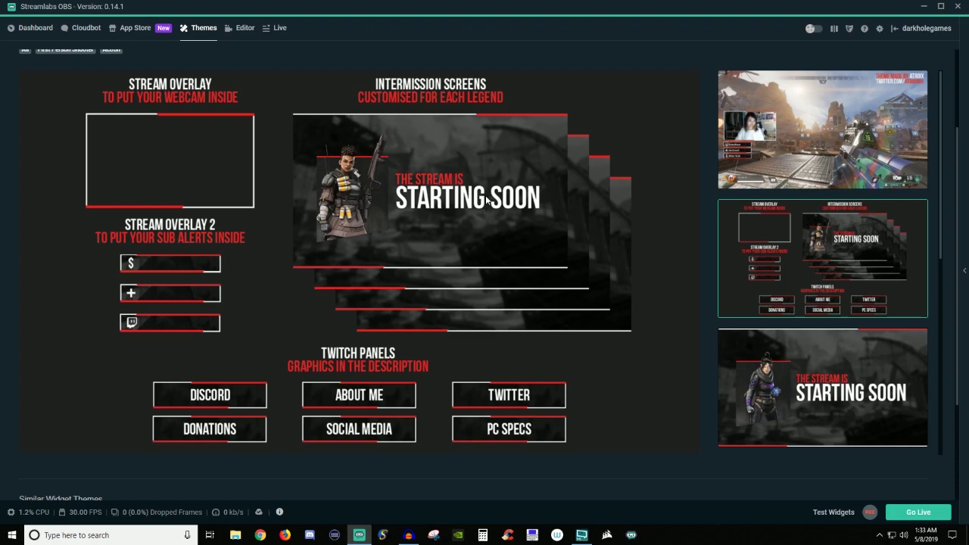
pyautogui.scroll(-5, 828, 302)
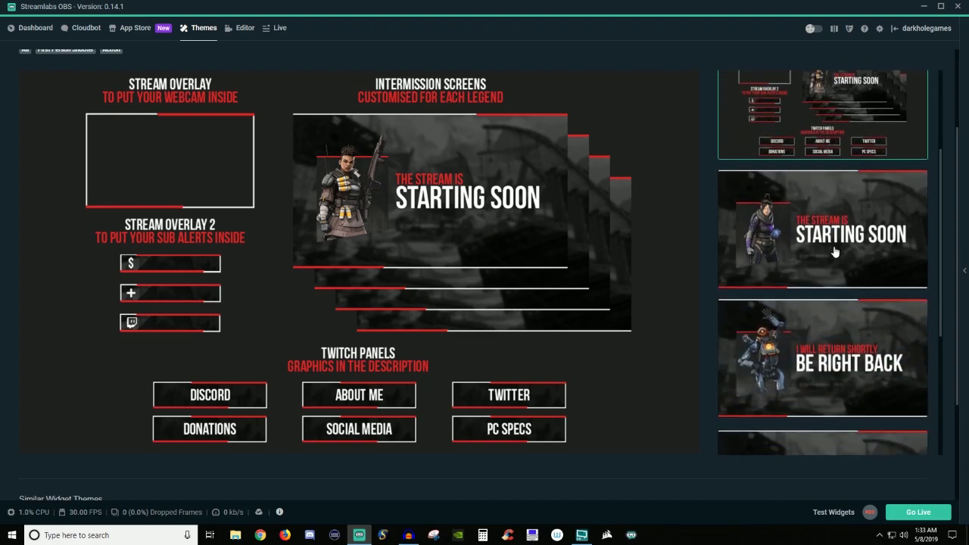
pyautogui.scroll(-5, 840, 266)
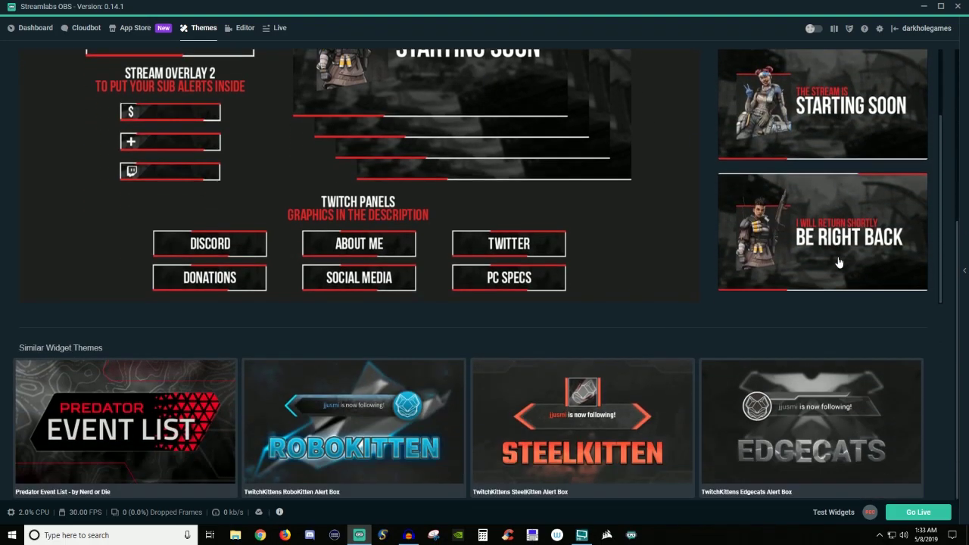
pyautogui.scroll(3, 650, 261)
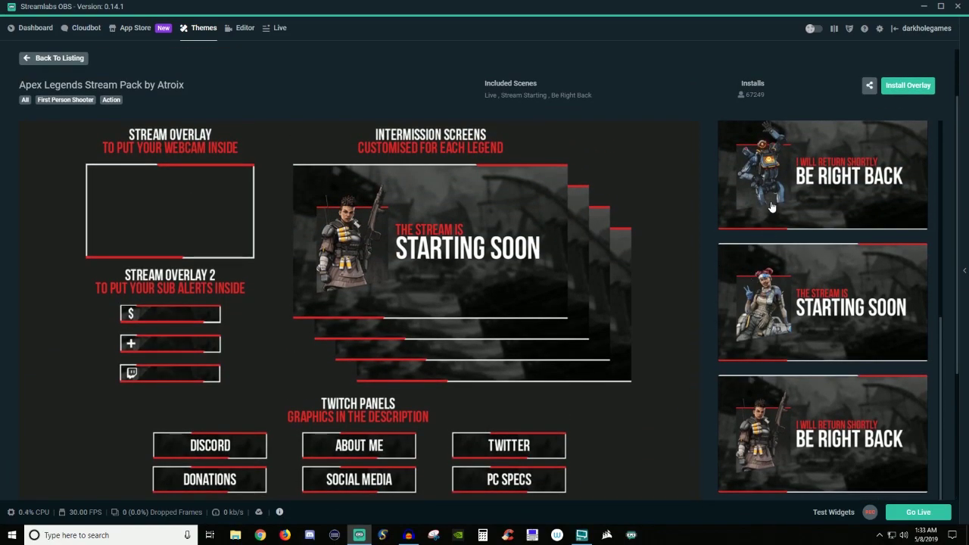
pyautogui.scroll(3, 755, 236)
pyautogui.scroll(2, 583, 236)
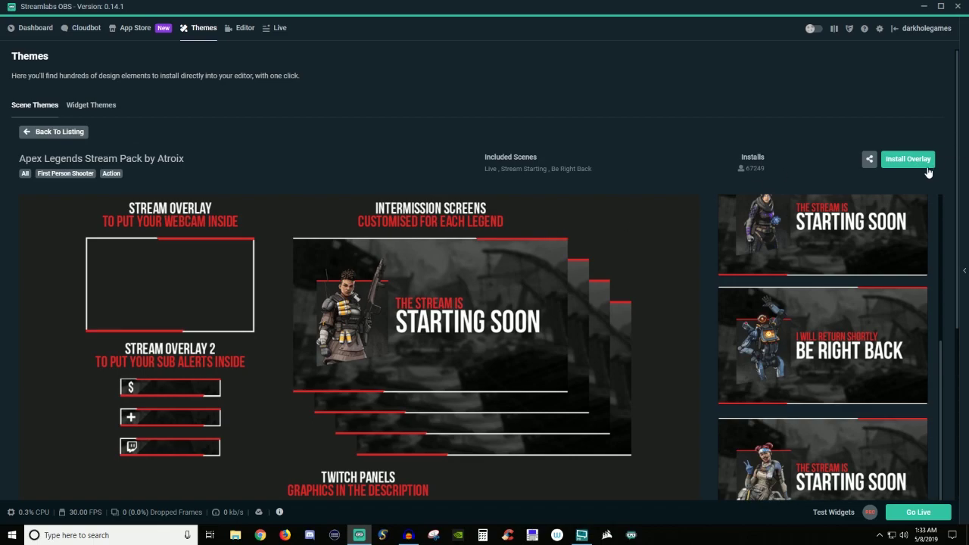
# Install the Apex Legends Stream Pack overlay and mute the Mic/Aux audio
pyautogui.click(904, 160)
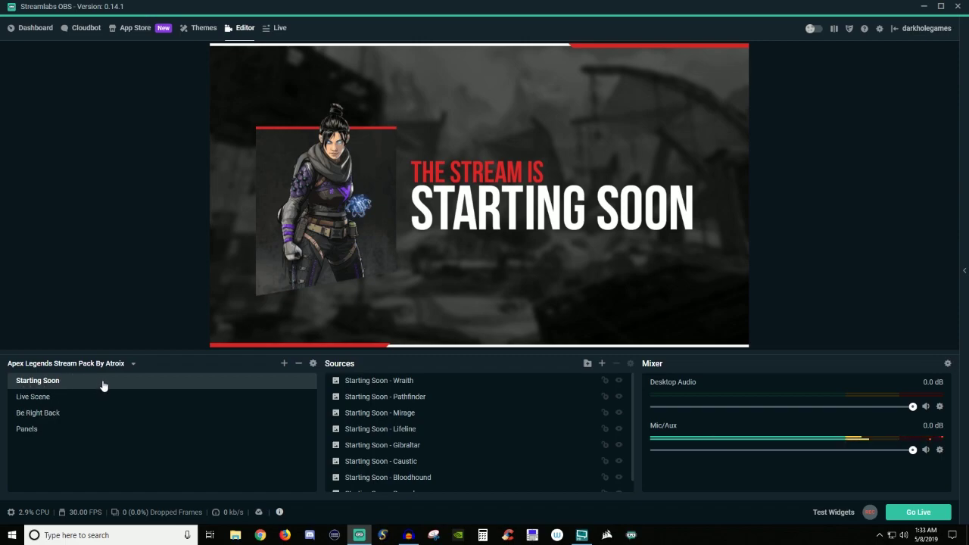
pyautogui.click(925, 449)
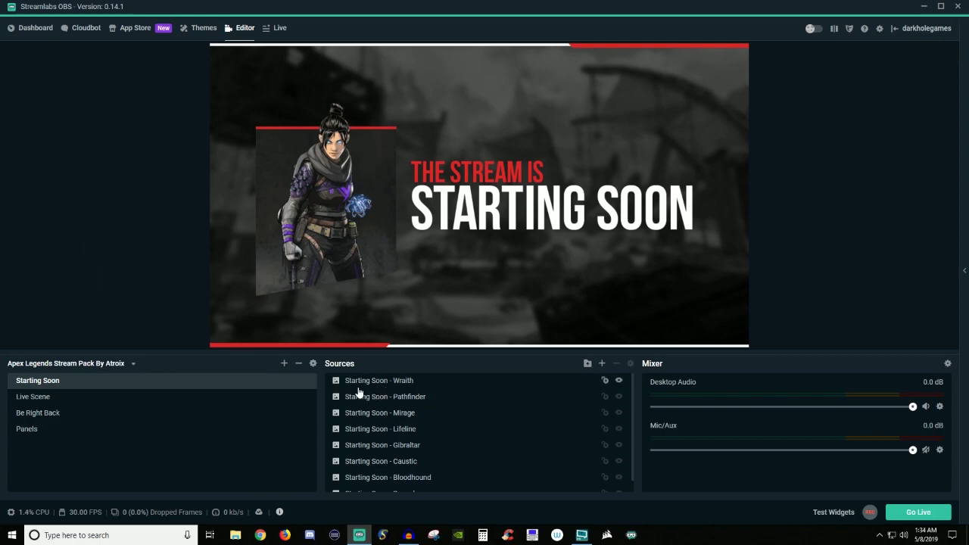
# Hide the Wraith, Pathfinder, Mirage and Lifeline sources in the Starting Soon scene
pyautogui.click(619, 382)
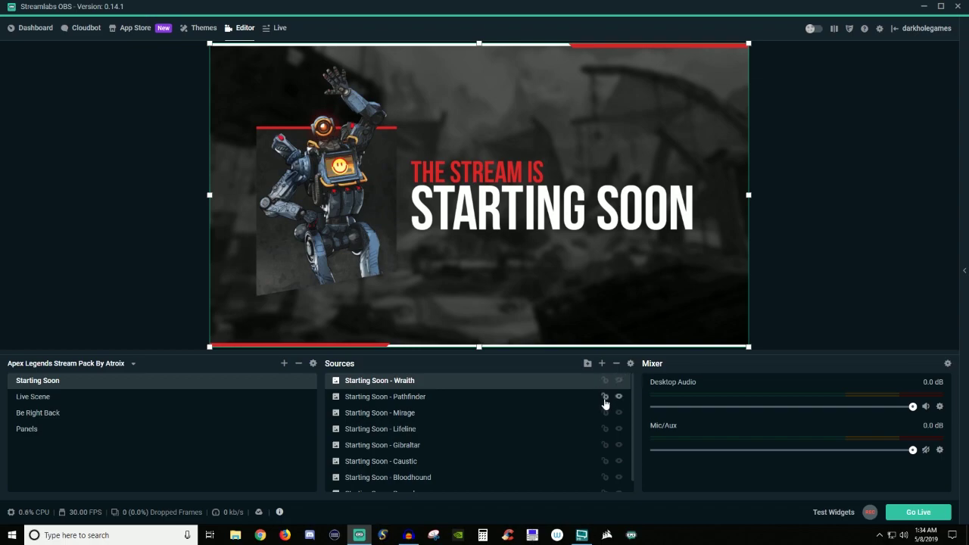
pyautogui.click(619, 397)
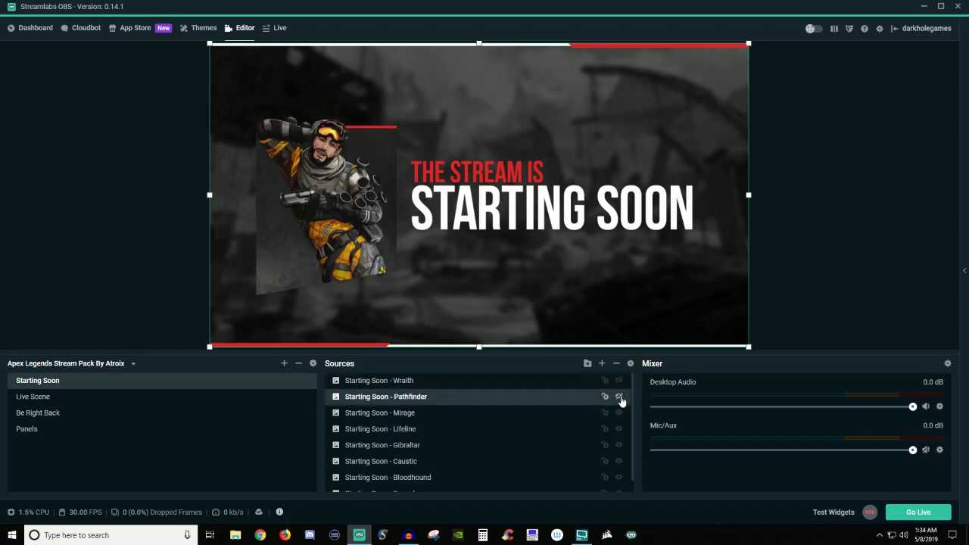
pyautogui.click(619, 413)
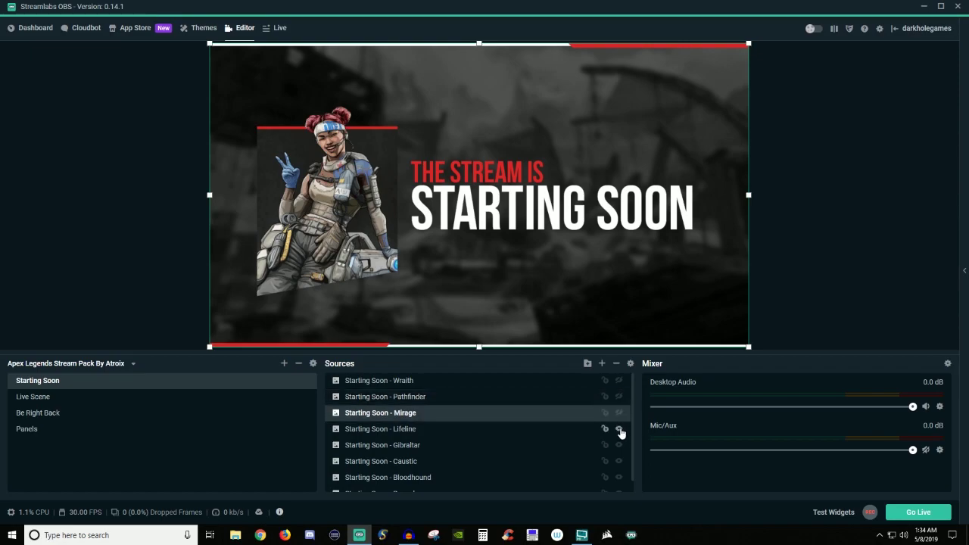
pyautogui.click(619, 429)
# Remove the Wraith and Pathfinder sources from the Starting Soon scene
pyautogui.click(382, 386)
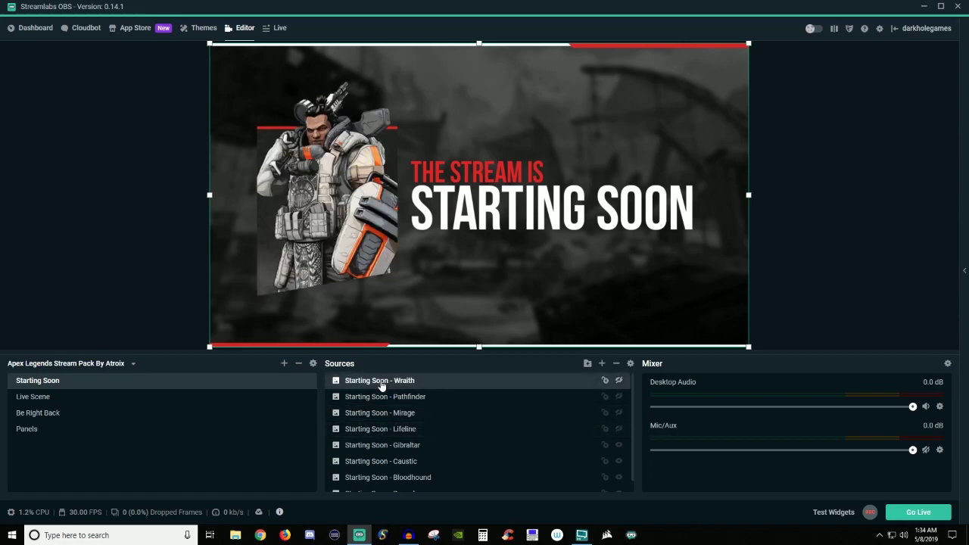
pyautogui.press('Delete')
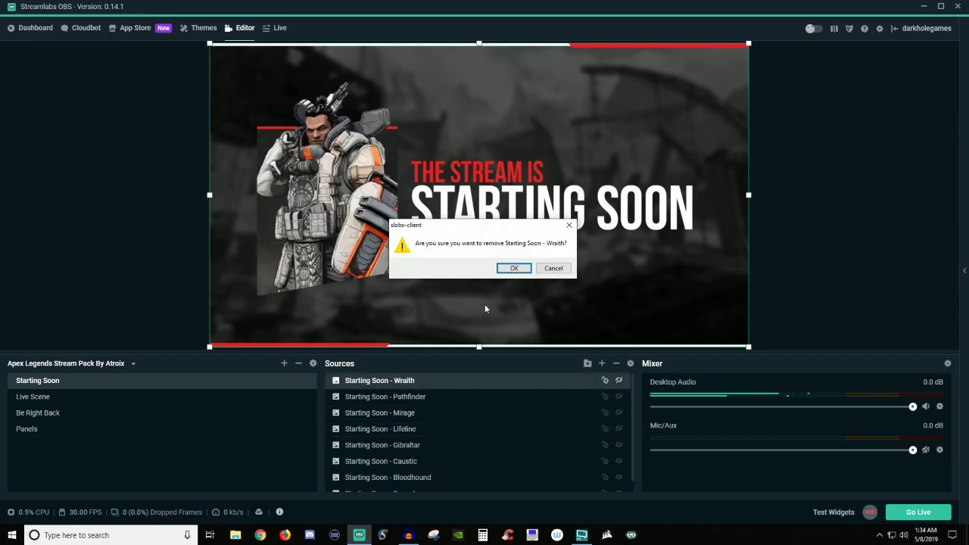
pyautogui.click(514, 269)
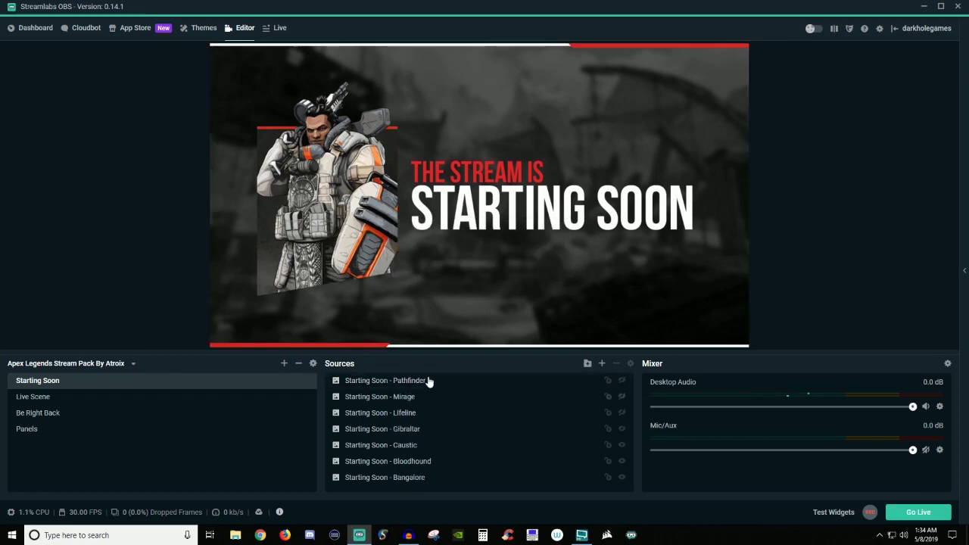
pyautogui.rightClick(414, 382)
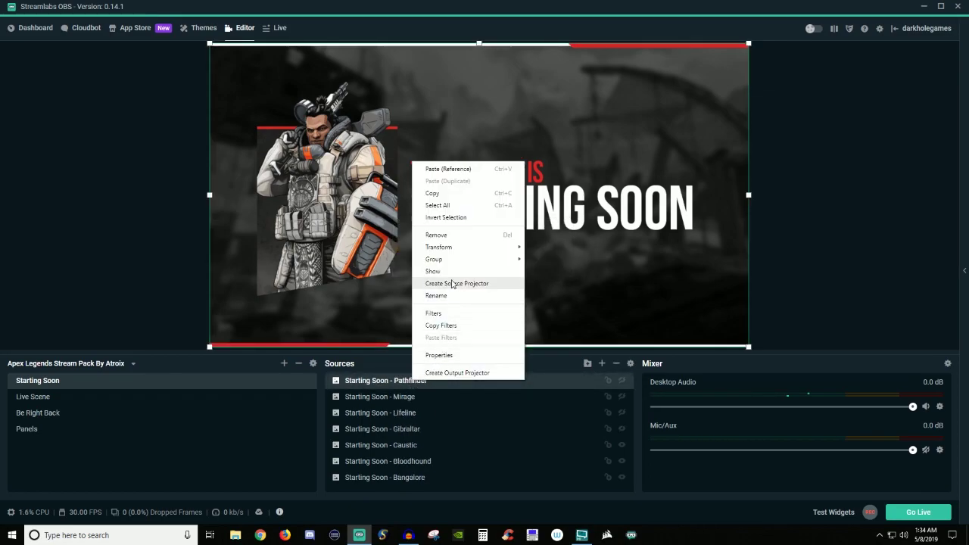
pyautogui.click(456, 236)
pyautogui.click(518, 268)
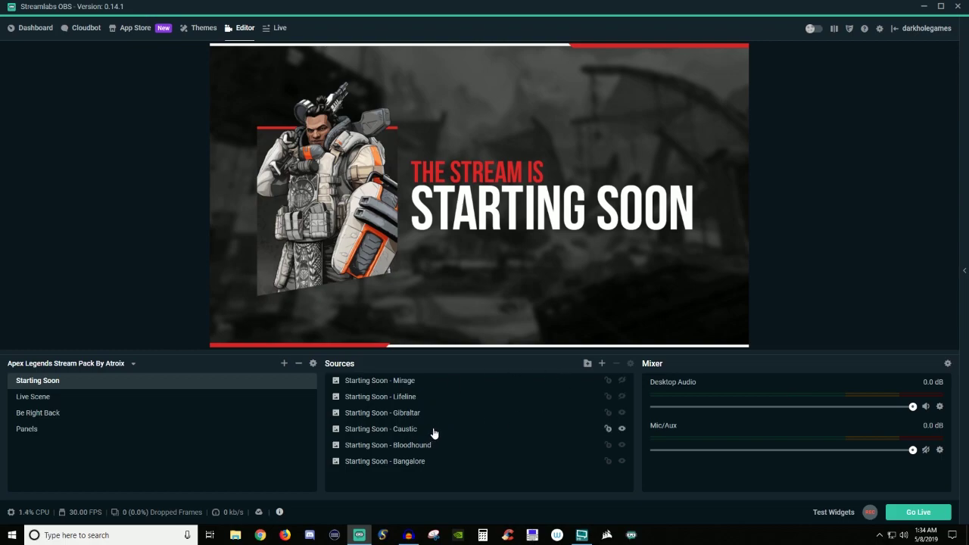
# Switch to the Live Scene, select its Alert Box and trigger a test Follow alert
pyautogui.click(43, 399)
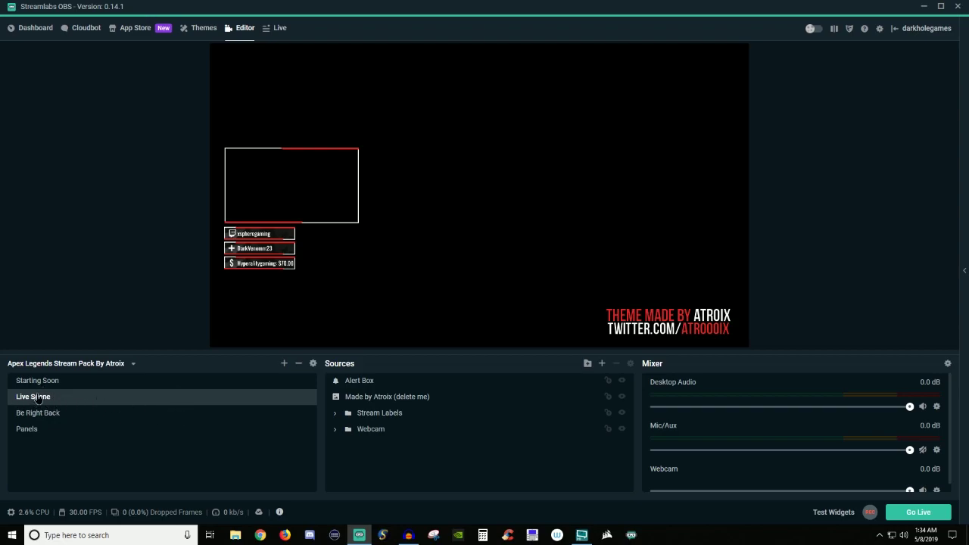
pyautogui.rightClick(37, 399)
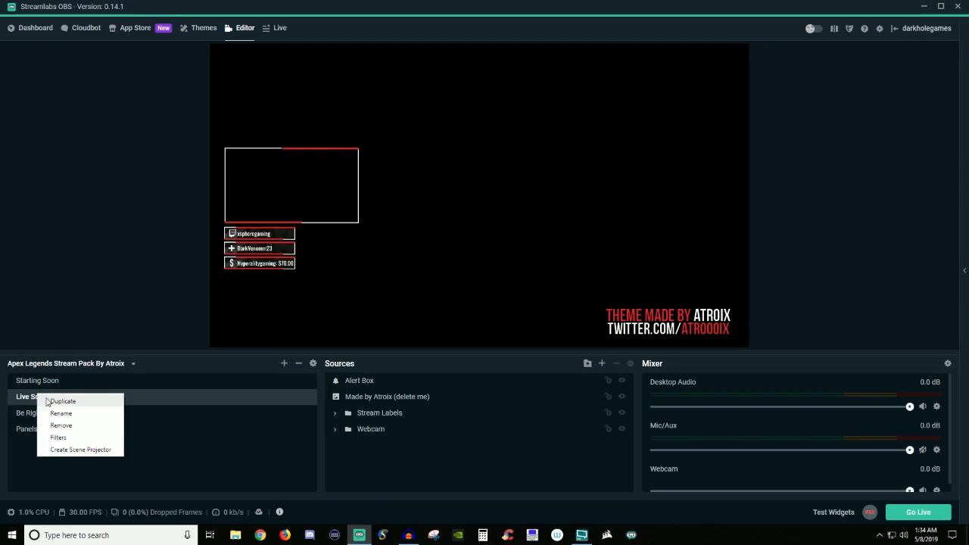
pyautogui.click(210, 403)
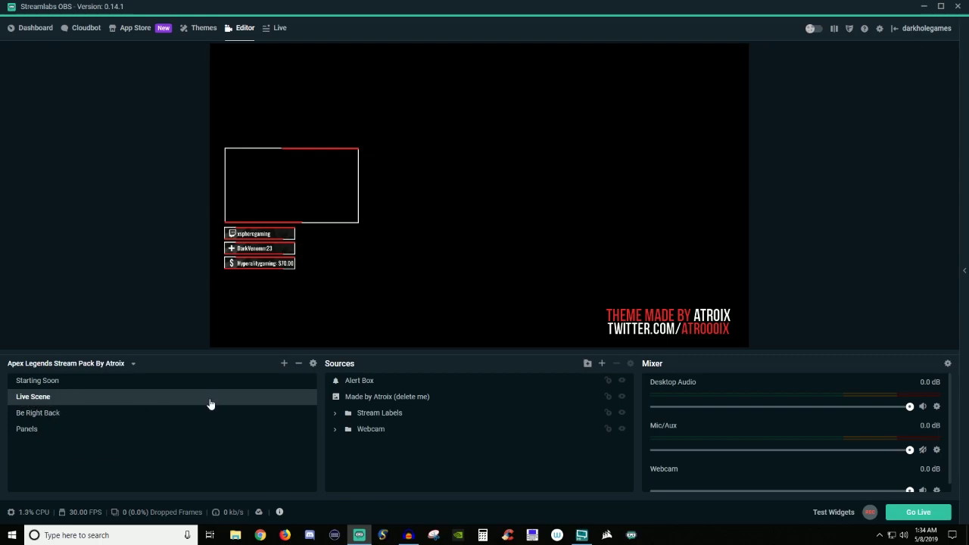
pyautogui.click(357, 386)
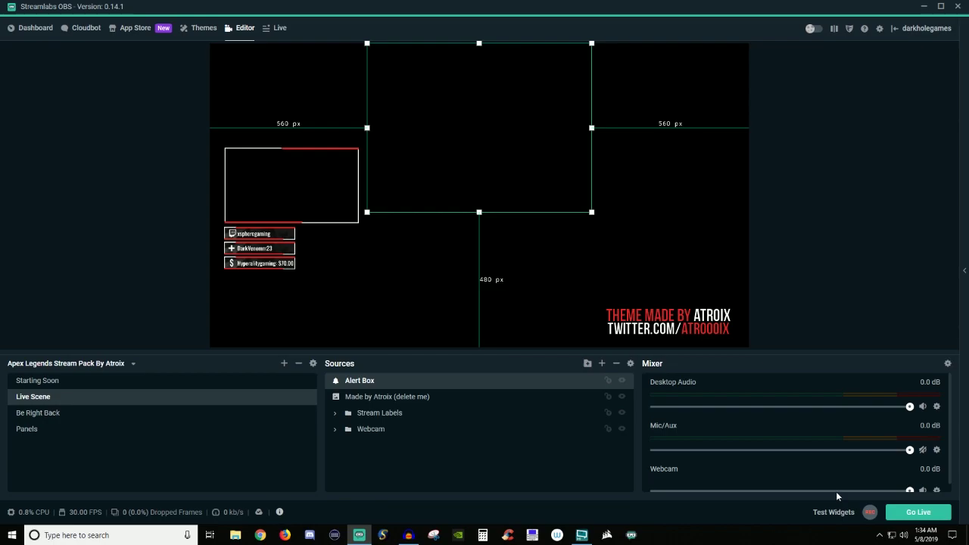
pyautogui.moveTo(833, 512)
pyautogui.click(647, 512)
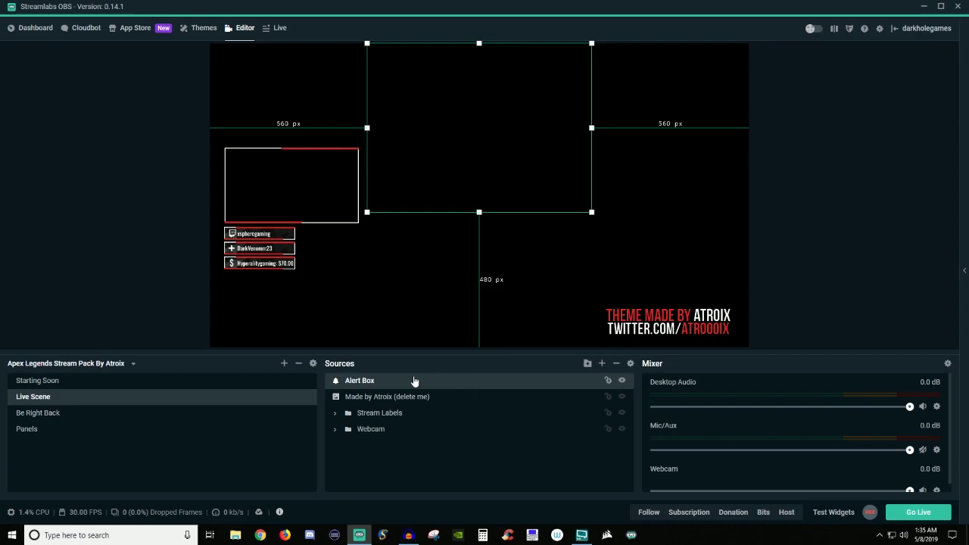
# Expand the Stream Labels folder in the Live Scene and hide the Latest Sub (Stream Label) source
pyautogui.click(387, 415)
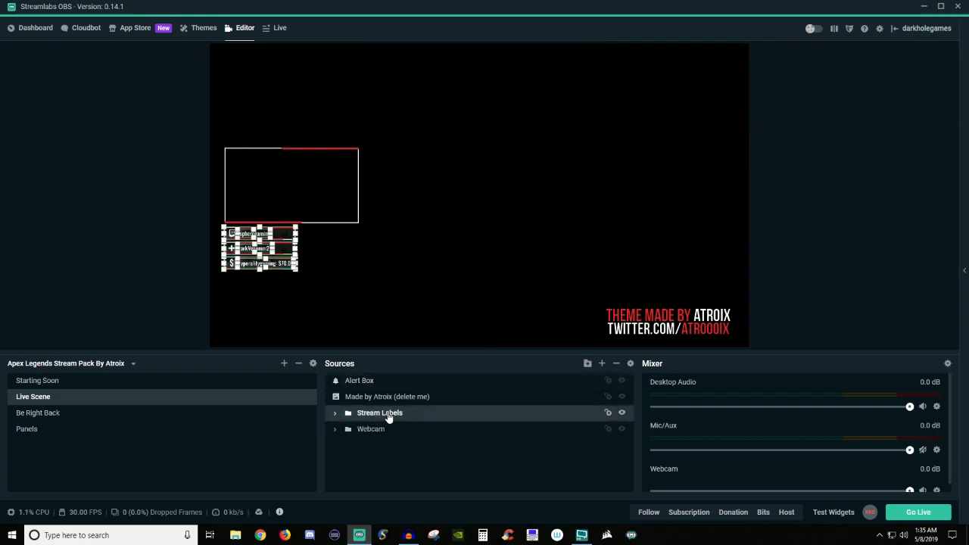
pyautogui.click(336, 415)
pyautogui.scroll(-2, 422, 427)
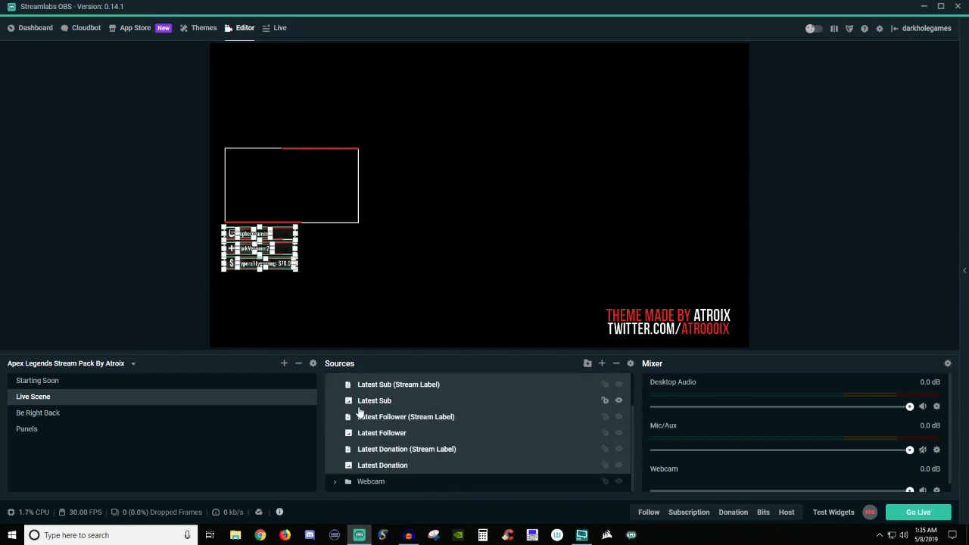
pyautogui.scroll(2, 358, 411)
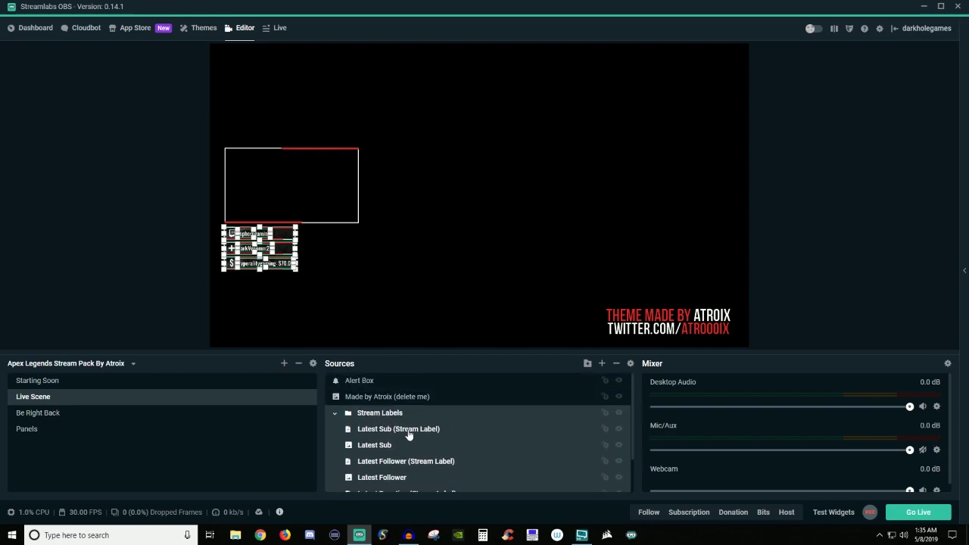
pyautogui.click(619, 428)
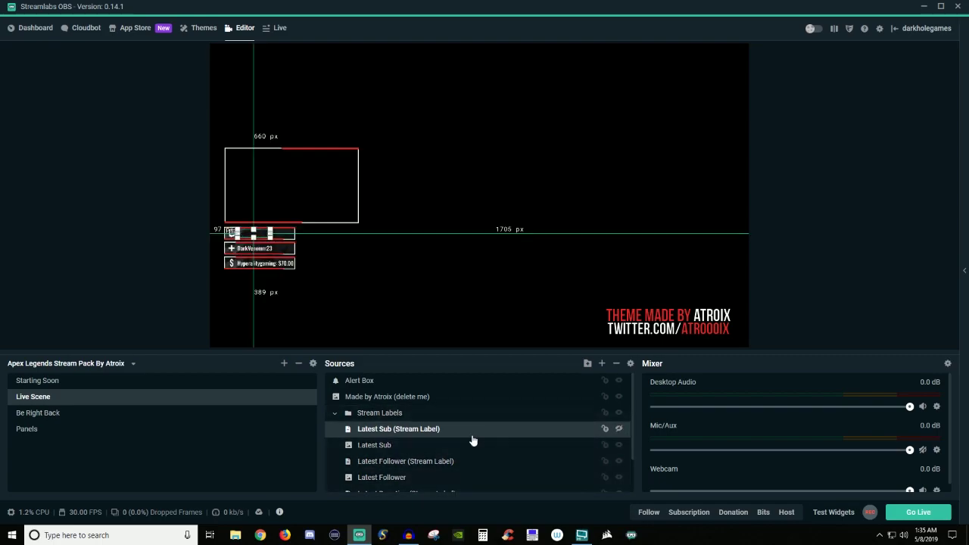
# Show the hidden Latest Sub (Stream Label) source in the Live Scene again
pyautogui.click(371, 414)
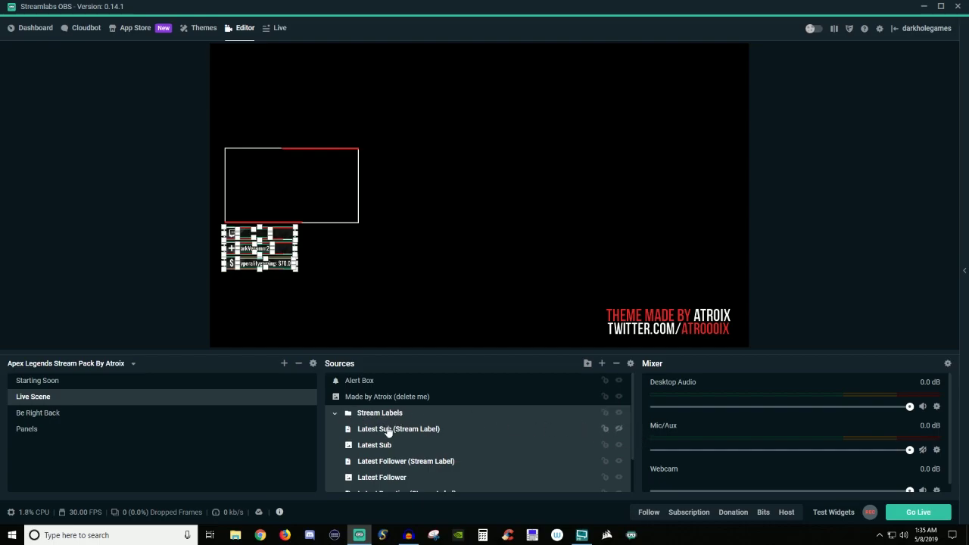
pyautogui.click(386, 429)
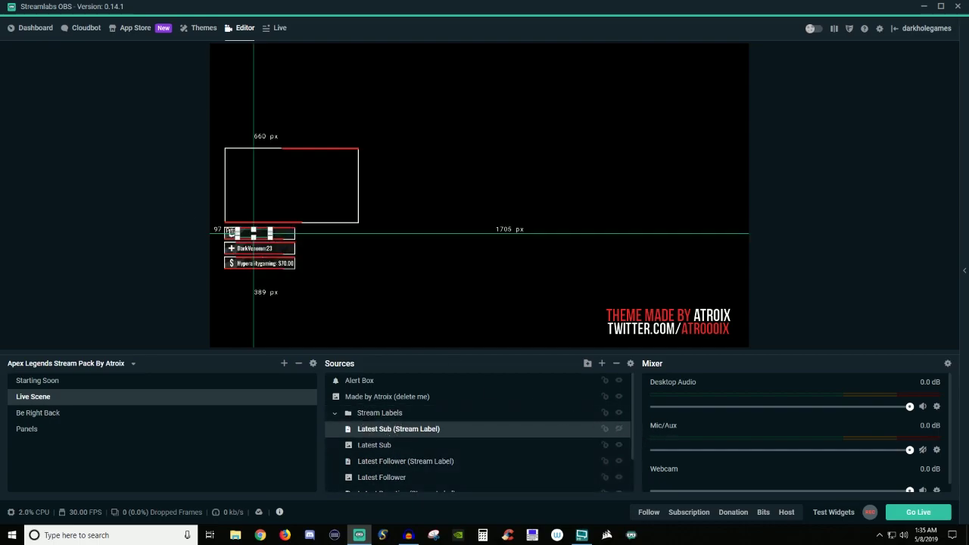
pyautogui.click(618, 428)
# Review the properties of the Latest Sub (Stream Label) source, including its label type and template, and close them unchanged
pyautogui.rightClick(421, 429)
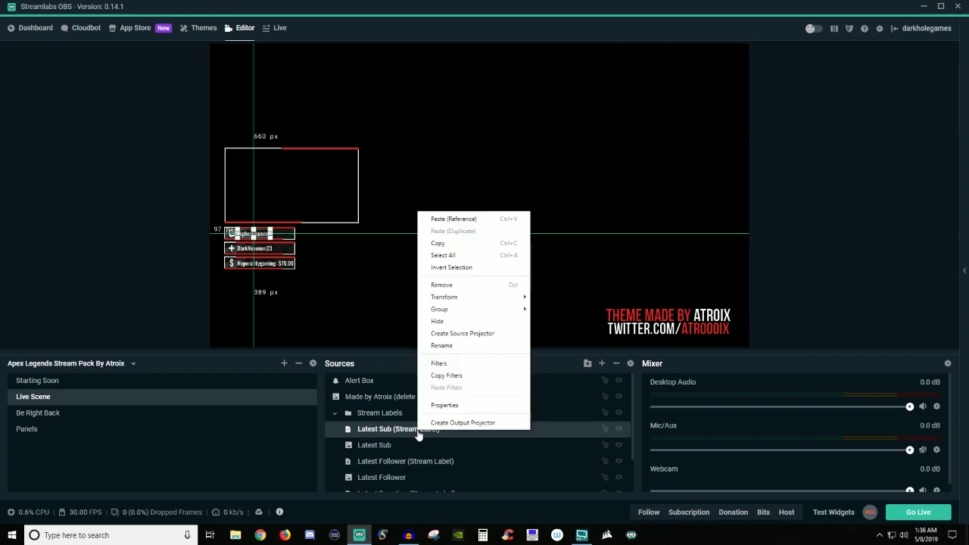
pyautogui.click(444, 405)
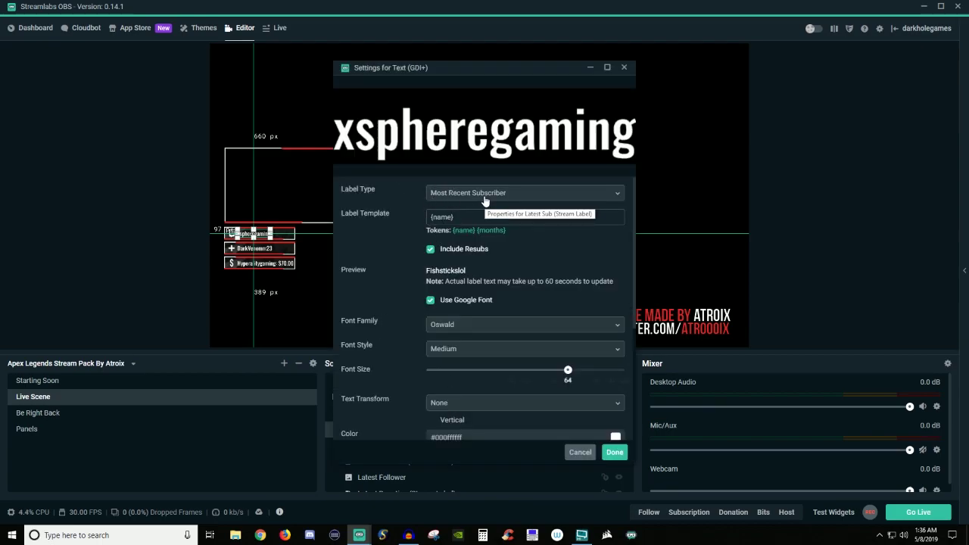
pyautogui.click(624, 68)
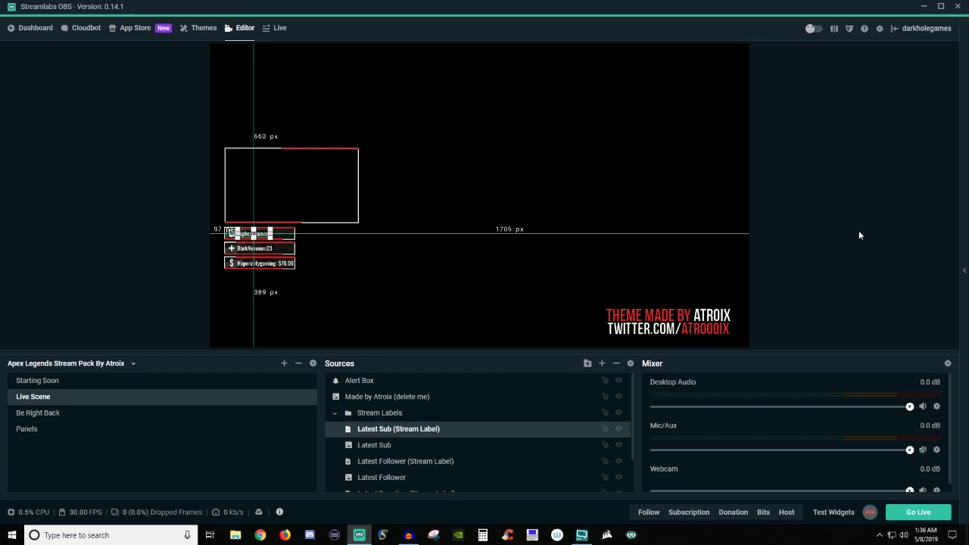
# Collapse the Stream Labels folder and expand the Webcam folder in the Live Scene's sources
pyautogui.click(338, 413)
pyautogui.click(459, 295)
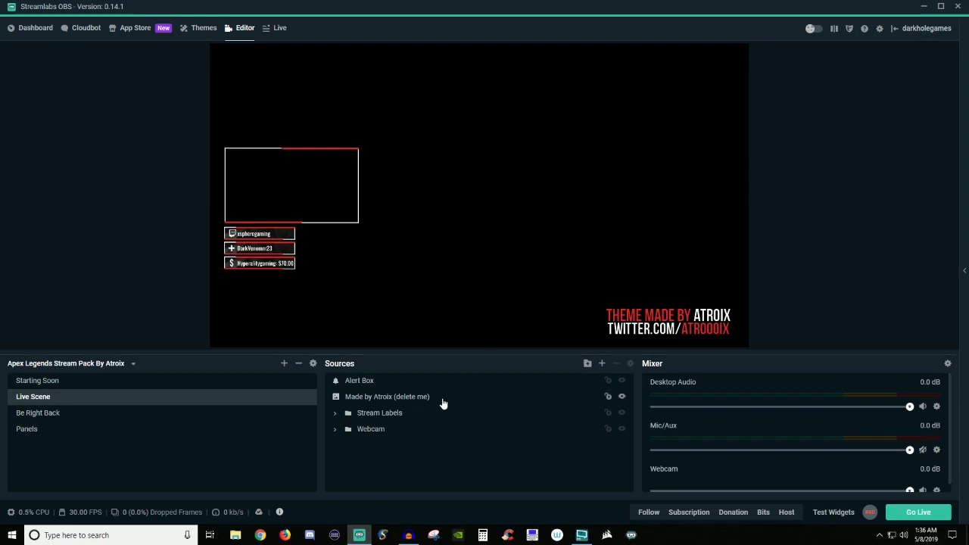
pyautogui.click(337, 431)
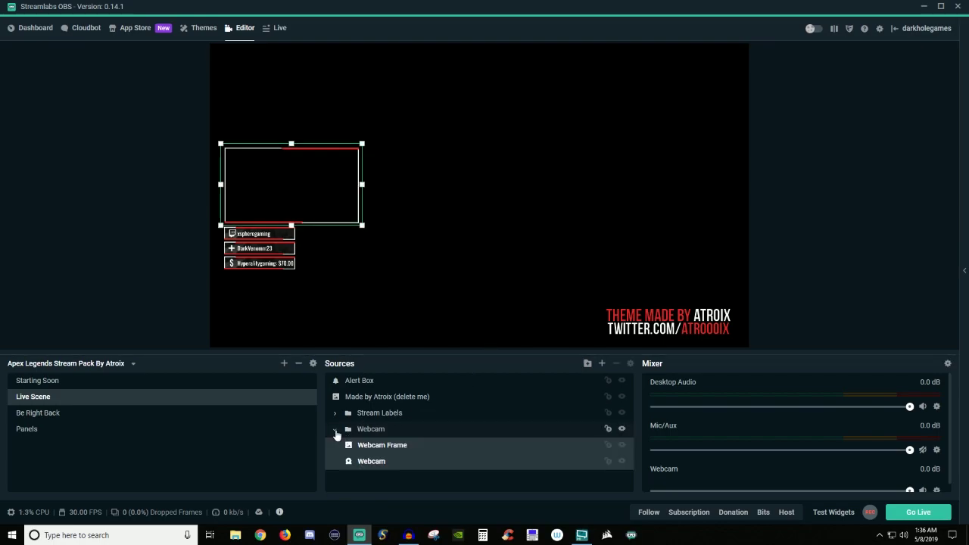
# Hide the Webcam Frame source and show it again
pyautogui.click(618, 448)
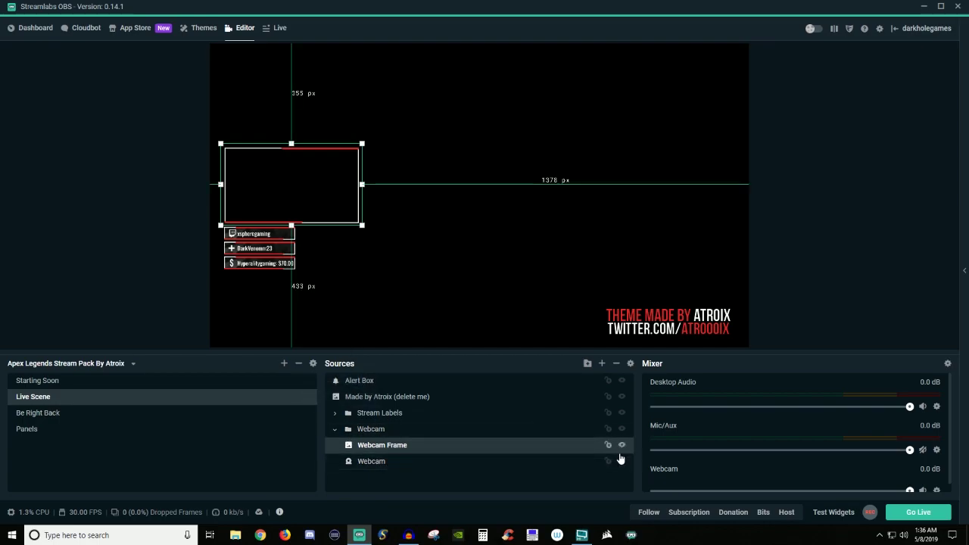
pyautogui.click(622, 446)
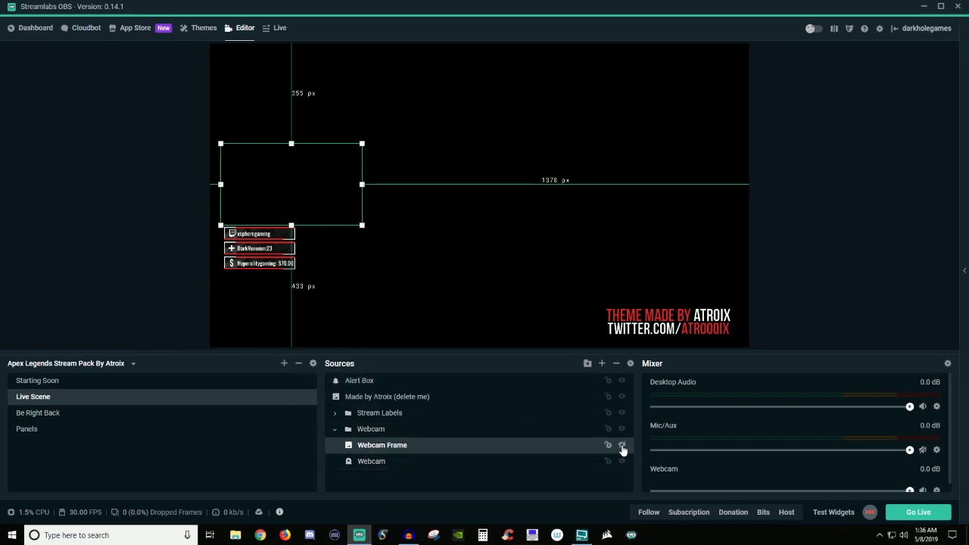
pyautogui.click(621, 446)
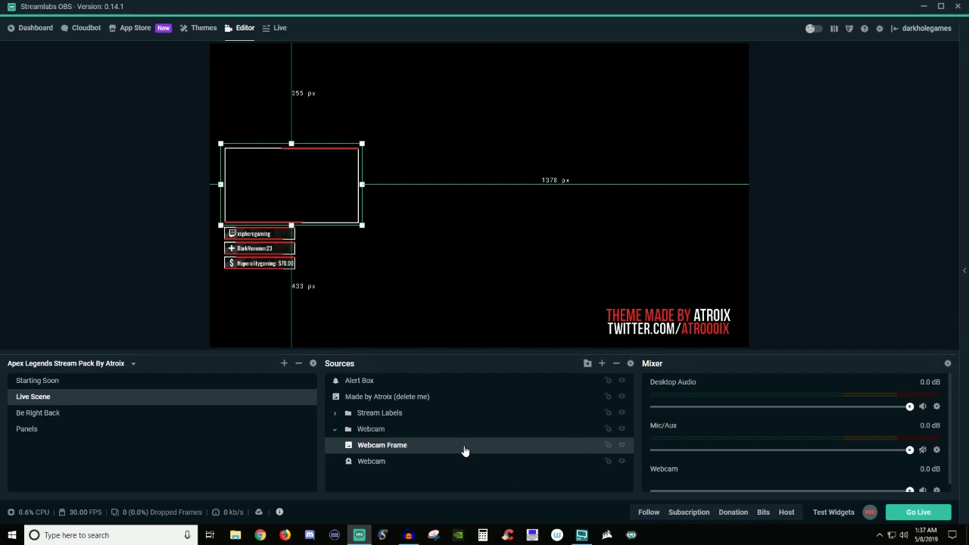
# Move the whole Webcam folder to the upper-right corner of the canvas and shrink it proportionally
pyautogui.click(371, 430)
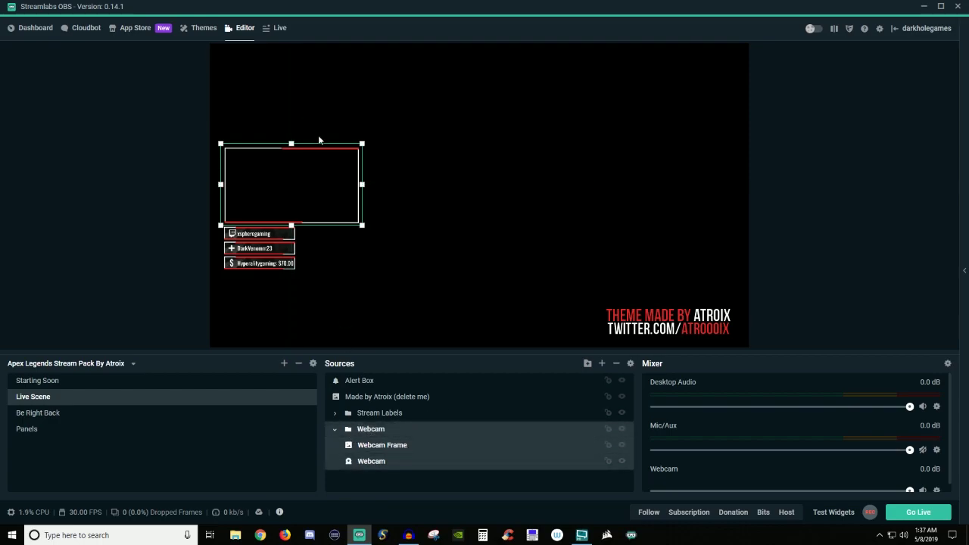
pyautogui.moveTo(292, 181); pyautogui.dragTo(671, 91)
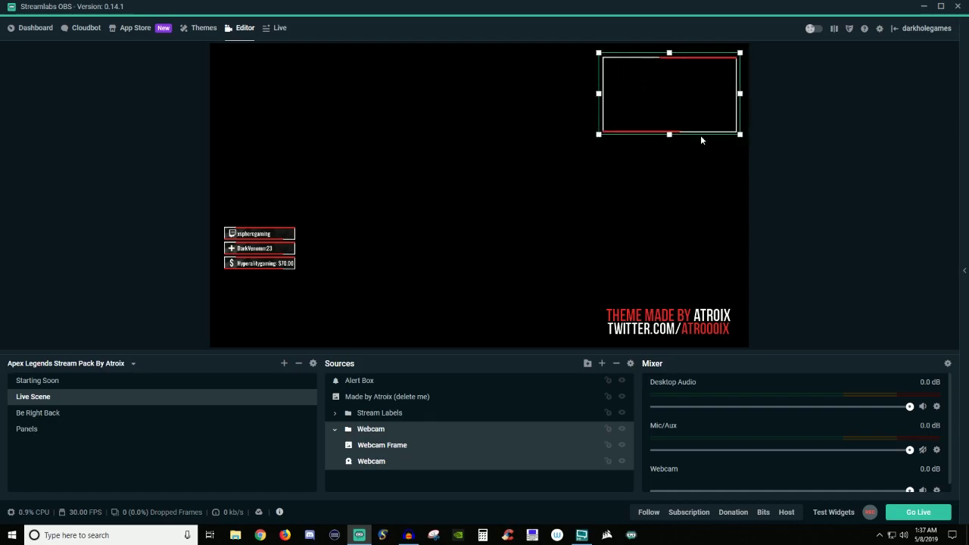
pyautogui.moveTo(598, 134); pyautogui.dragTo(665, 104)
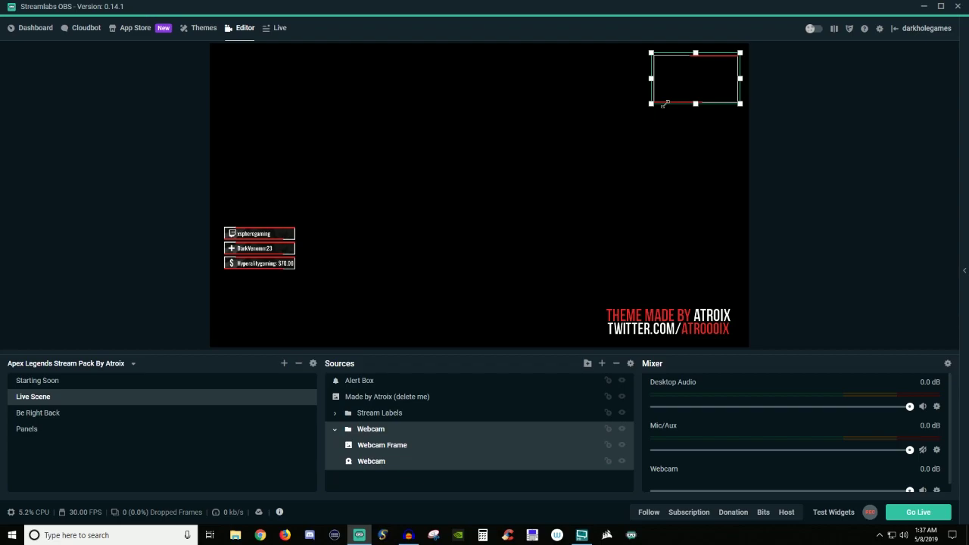
# Hide the Made by Atroix (delete me) source in the Live Scene
pyautogui.click(636, 322)
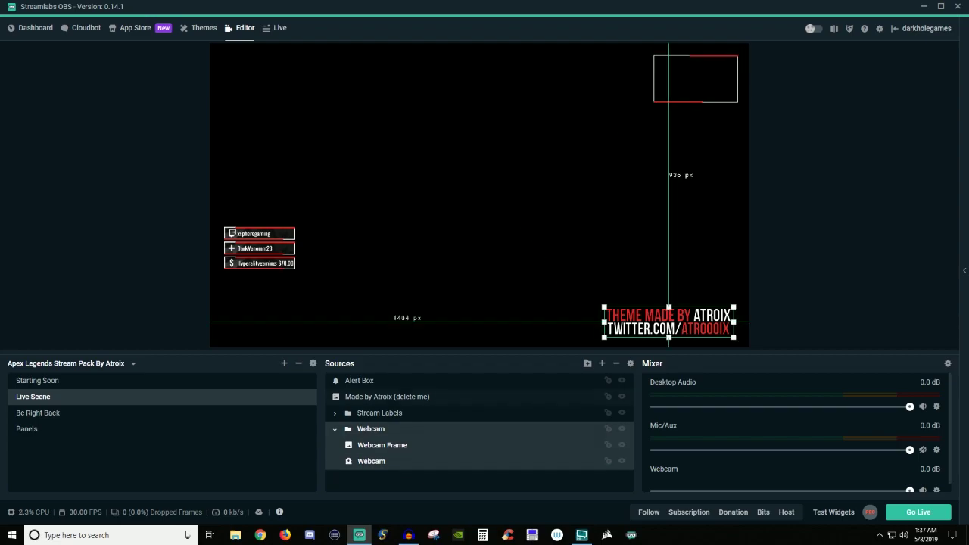
pyautogui.click(622, 396)
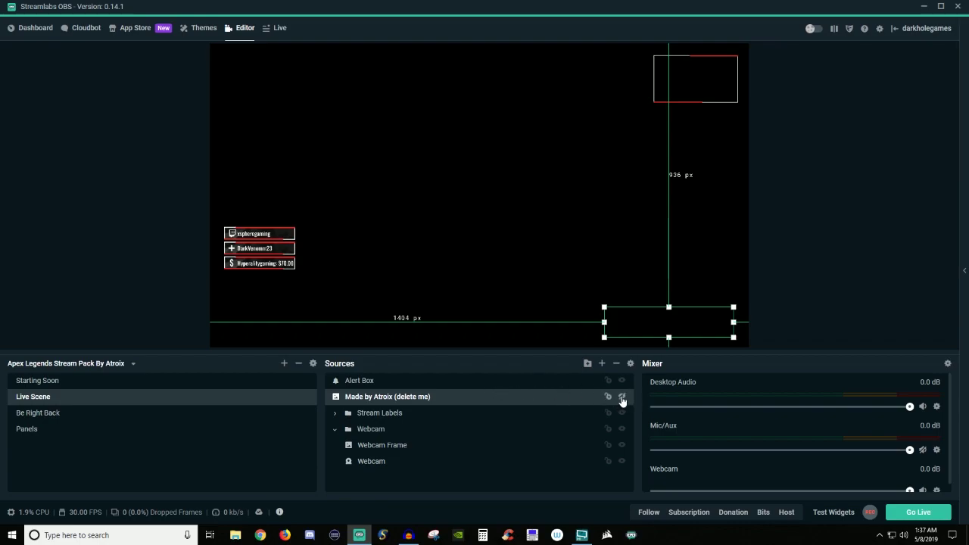
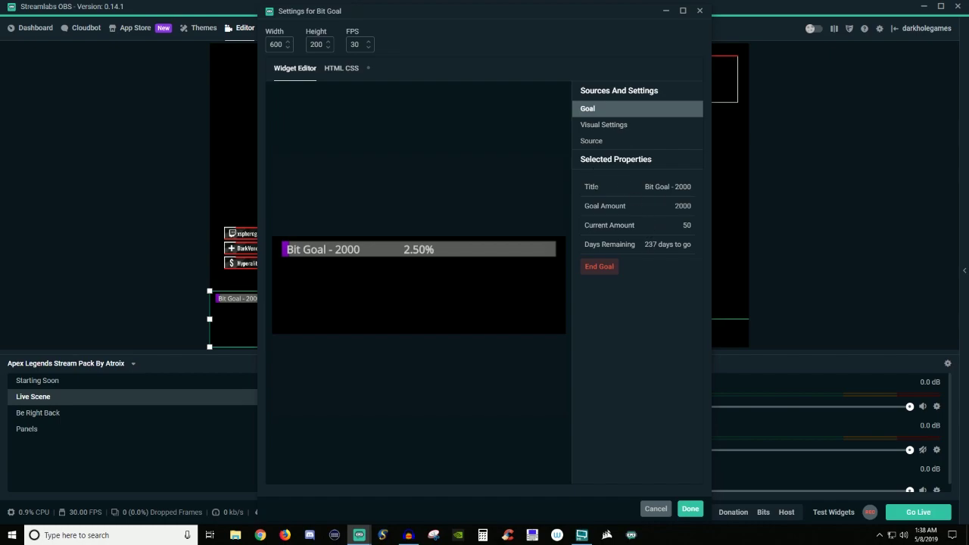
# Set the Bit Goal's layout to Standard in its visual settings
pyautogui.click(340, 253)
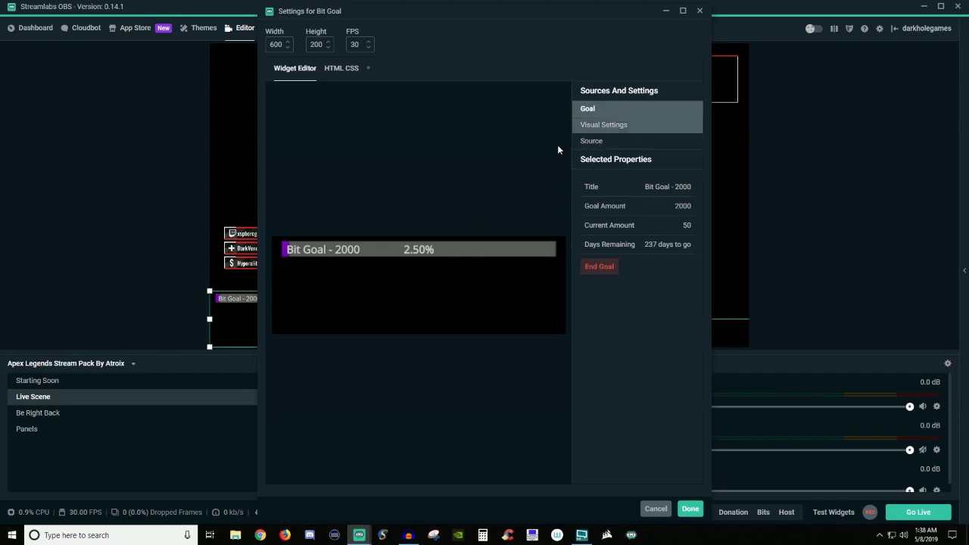
pyautogui.click(609, 127)
pyautogui.click(640, 199)
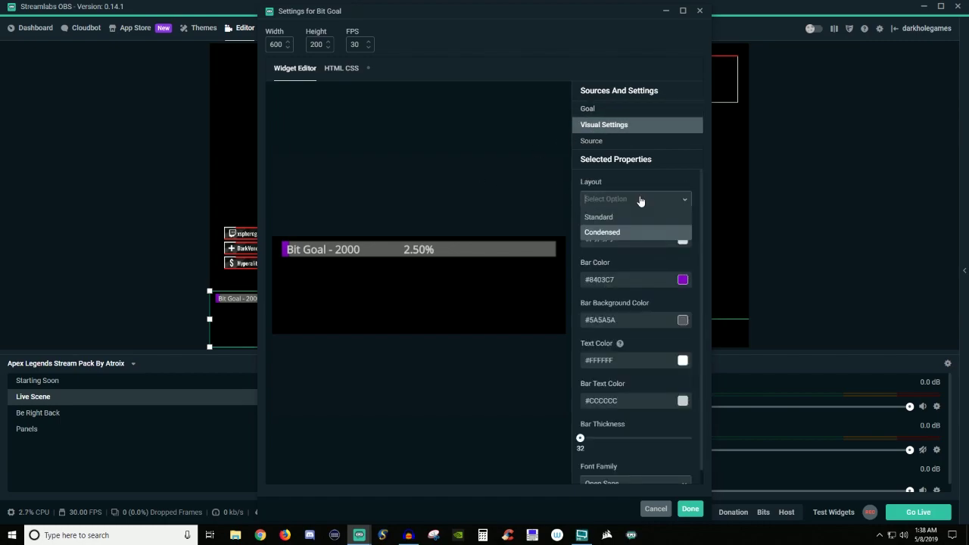
pyautogui.click(617, 215)
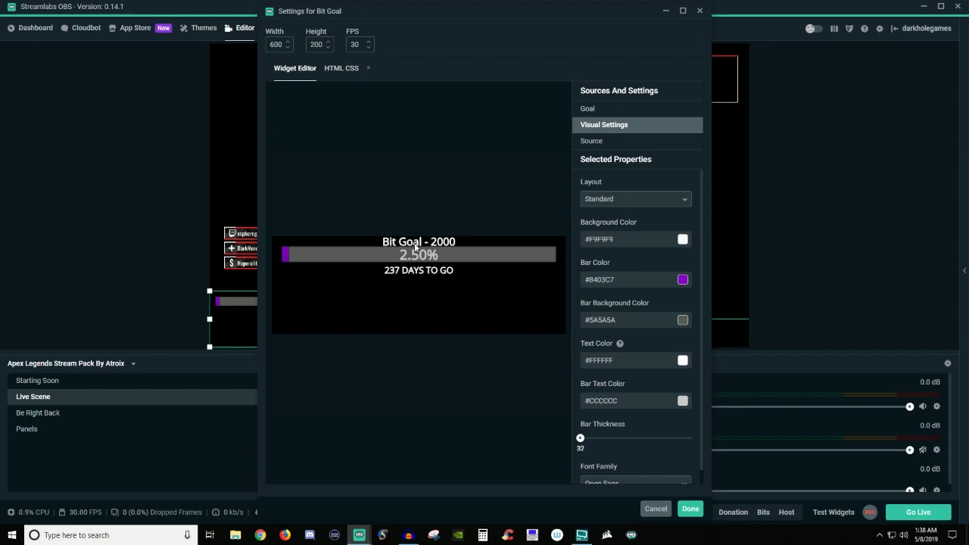
# Set the Bit Goal's layout to Condensed and accept the widget's settings
pyautogui.click(632, 199)
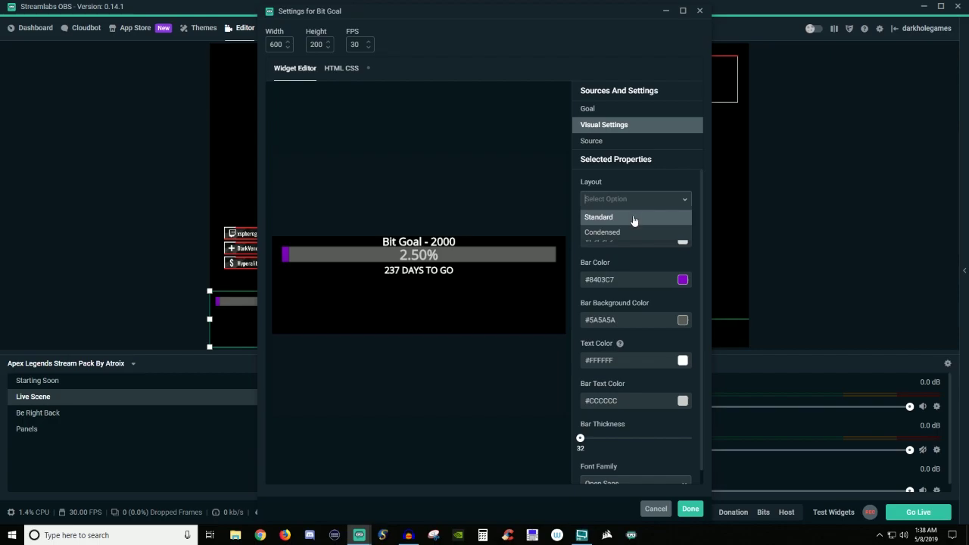
pyautogui.click(630, 231)
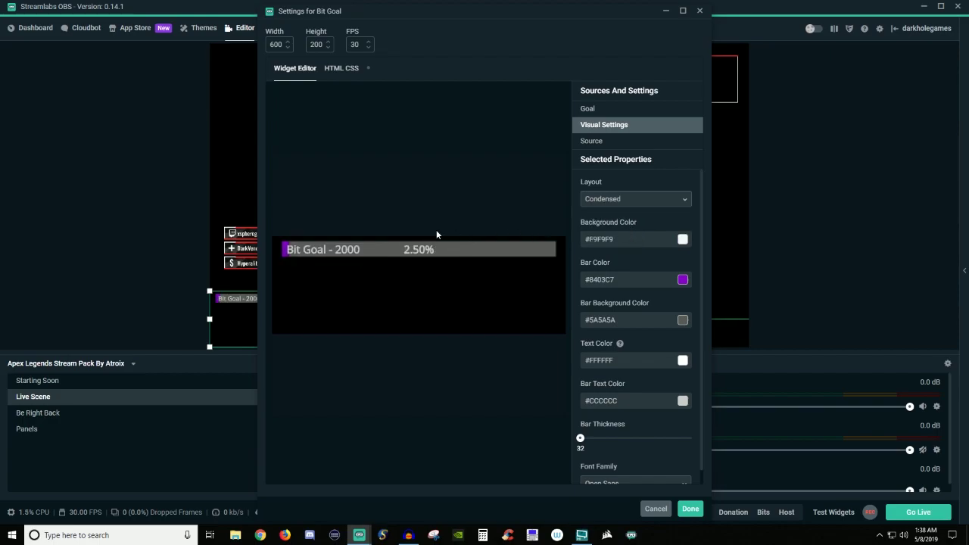
pyautogui.scroll(-1, 640, 364)
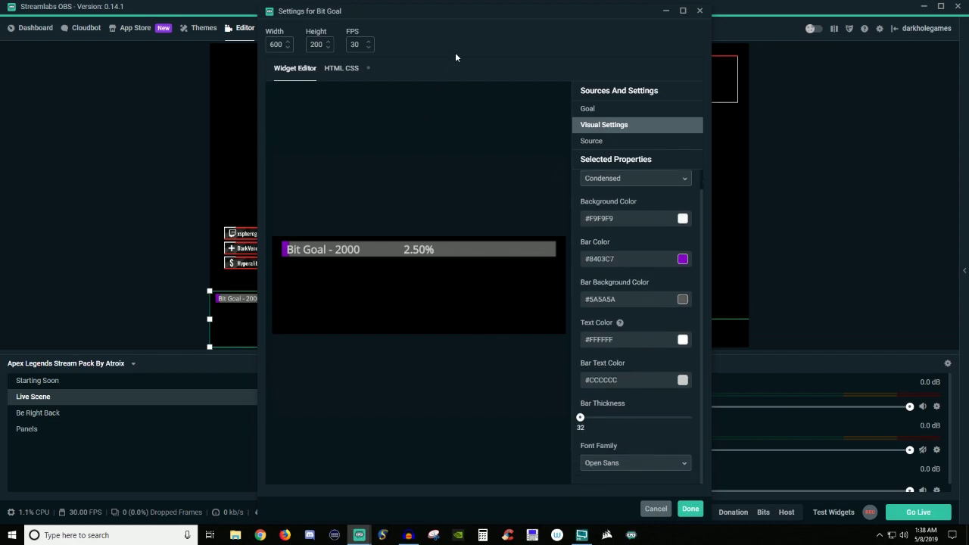
pyautogui.click(690, 509)
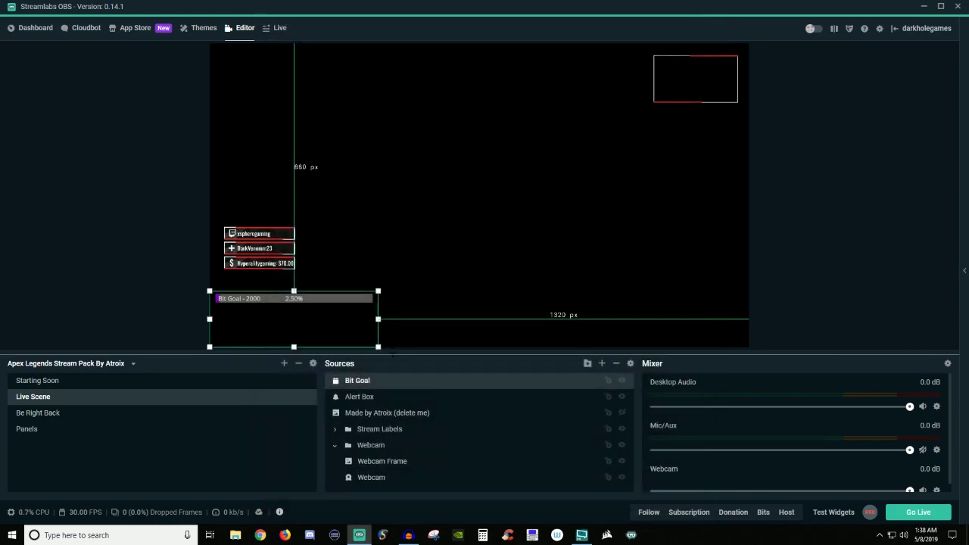
# Shrink the Bit Goal slightly and place it directly beneath the webcam frame on the canvas
pyautogui.moveTo(378, 346); pyautogui.dragTo(720, 137)
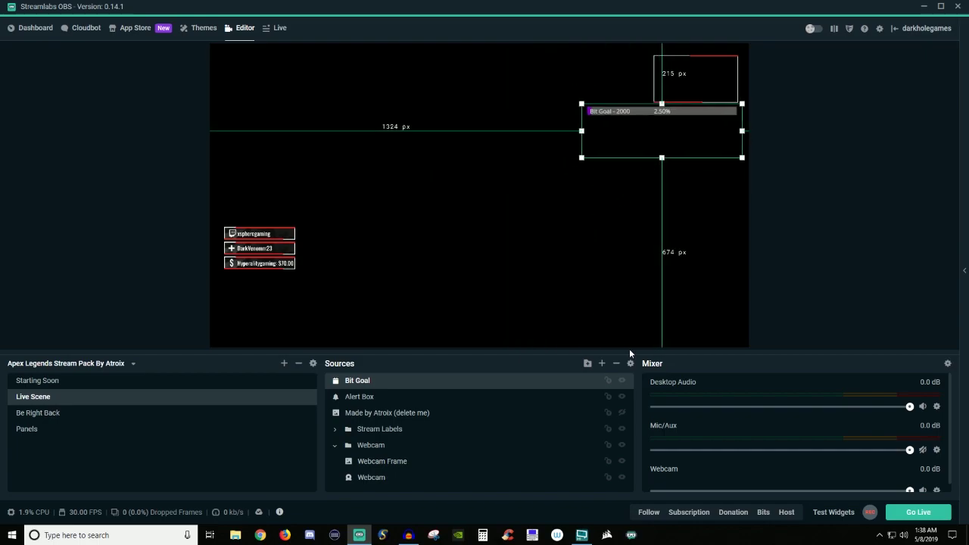
# Browse the widgets available as new sources without adding one
pyautogui.click(602, 364)
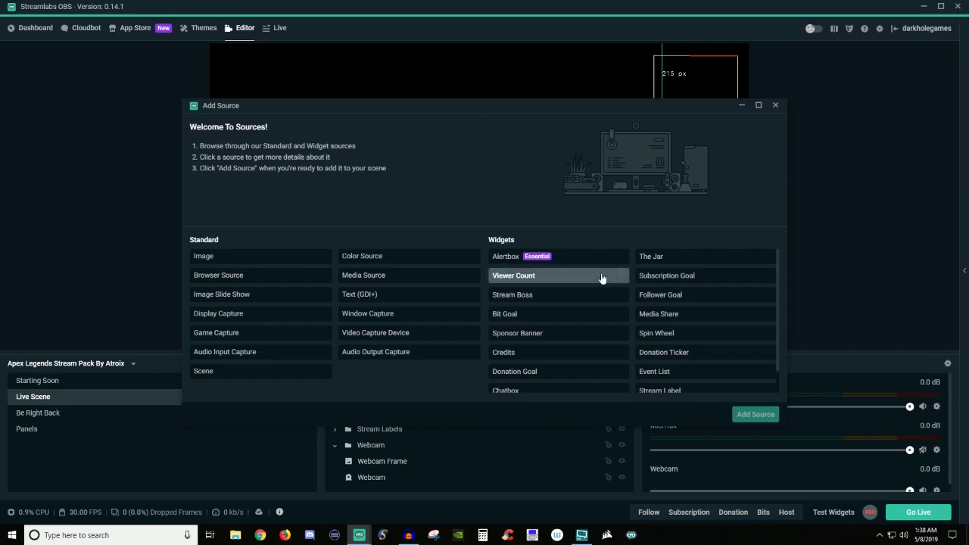
pyautogui.scroll(-1, 594, 286)
pyautogui.scroll(-1, 593, 290)
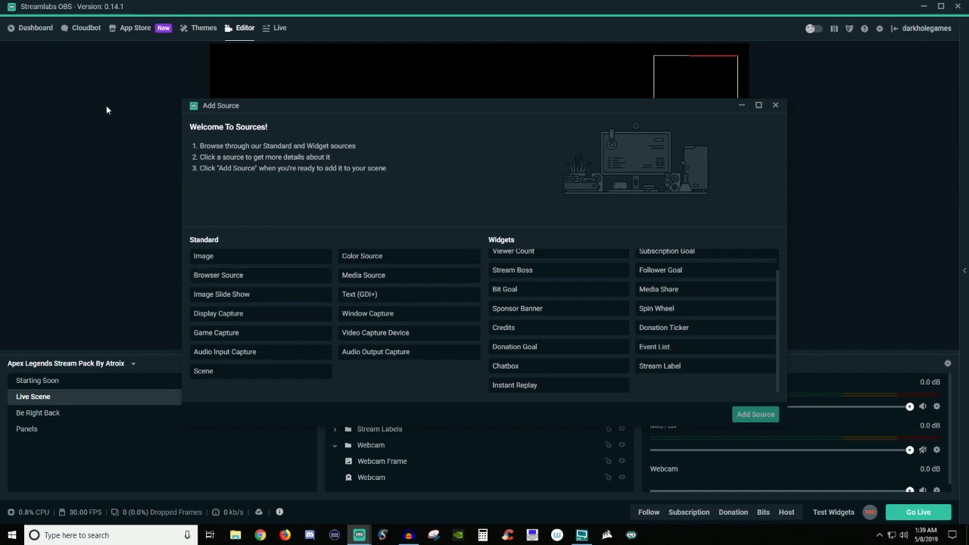
pyautogui.click(772, 105)
# View the Alert Box settings page from the dashboard's widget gallery and return to the editor
pyautogui.click(27, 29)
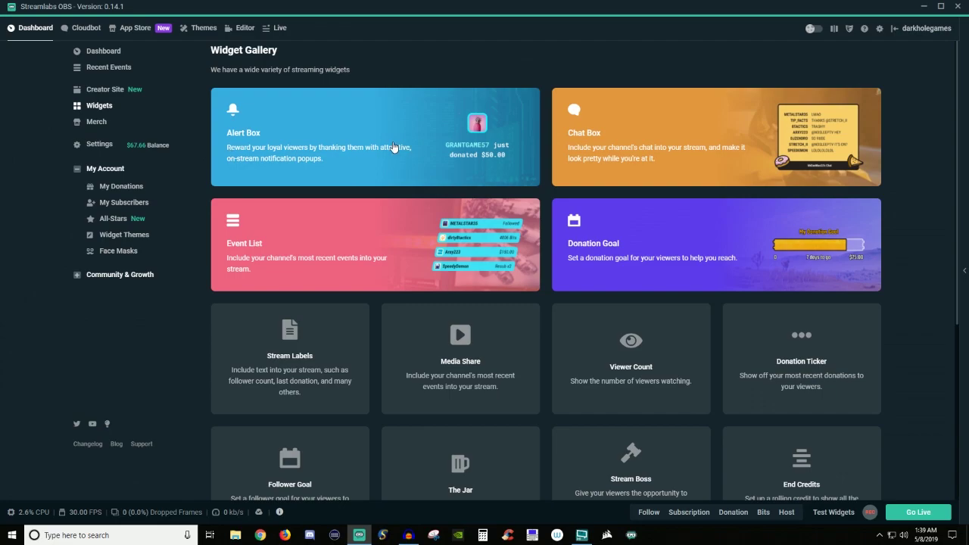
pyautogui.click(395, 148)
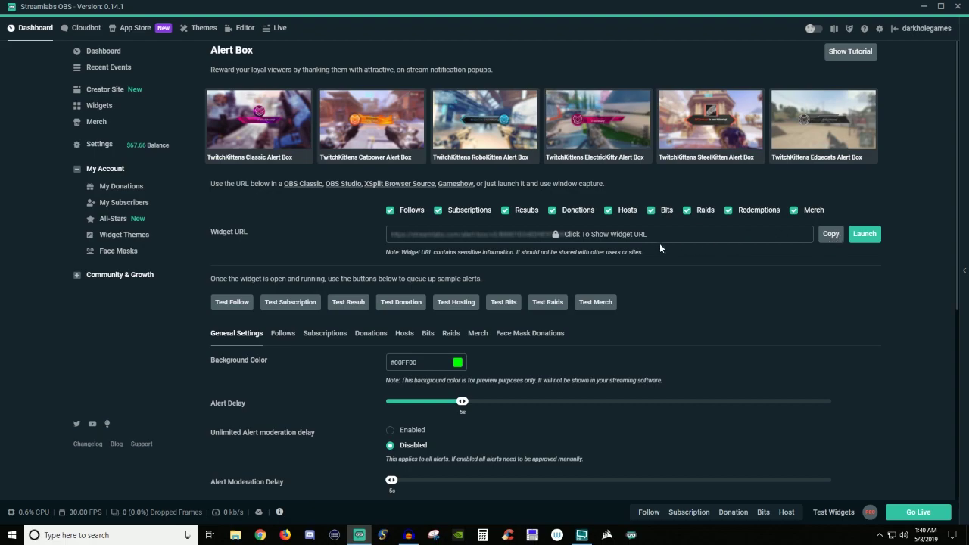
pyautogui.click(241, 28)
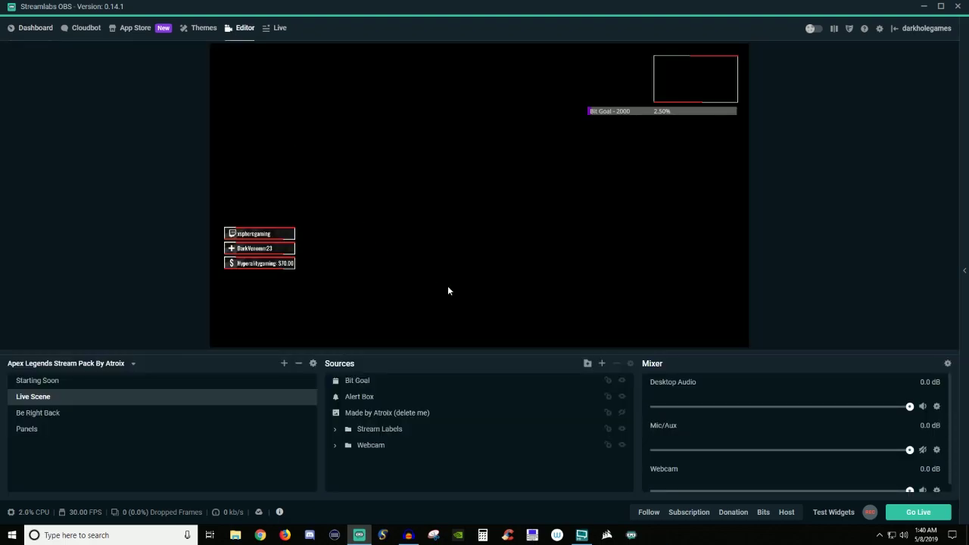
# Add a new Browser Source with default settings to the Live Scene and remove it again
pyautogui.click(602, 364)
pyautogui.click(259, 277)
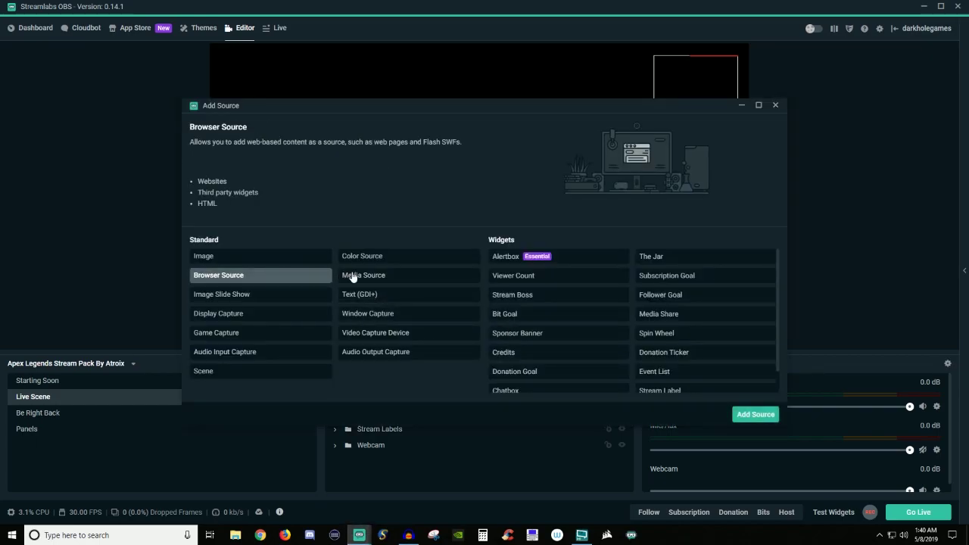
pyautogui.click(755, 414)
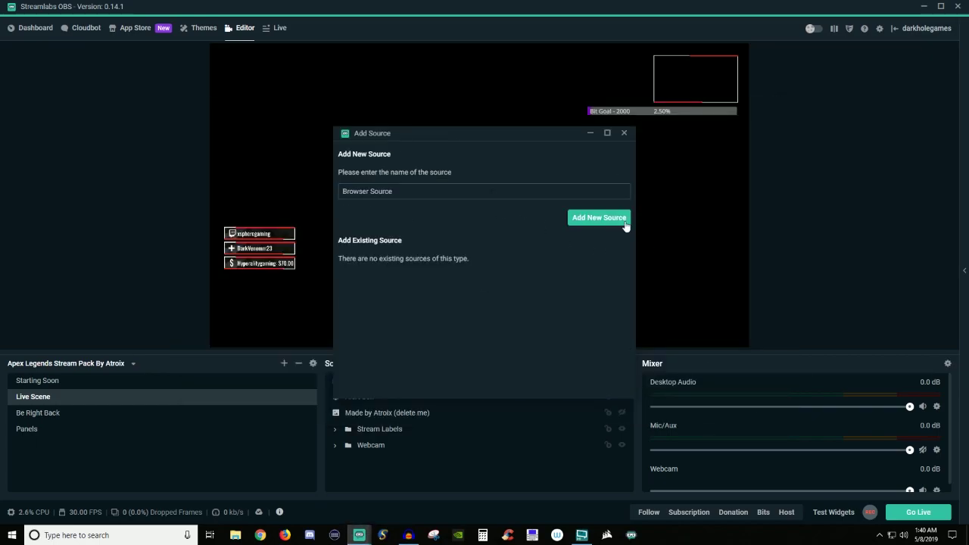
pyautogui.click(625, 222)
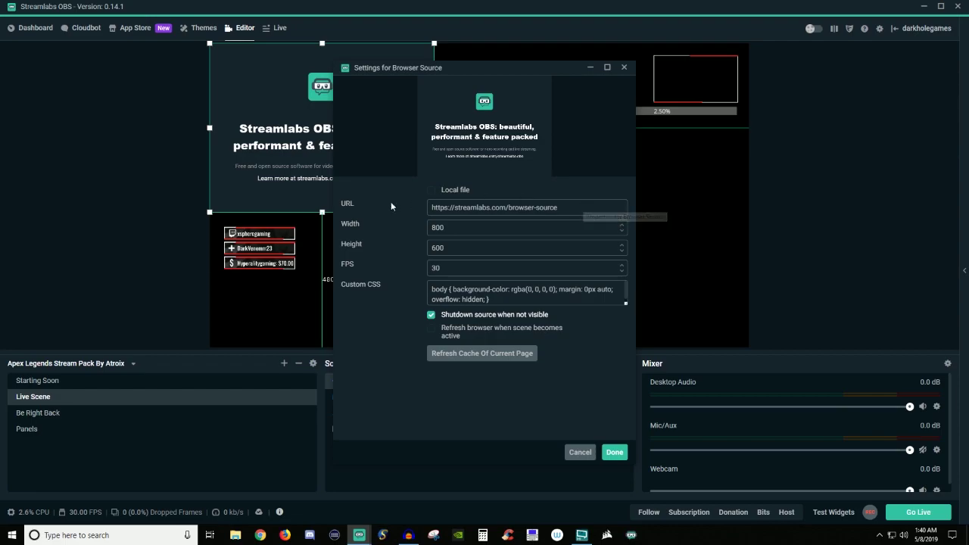
pyautogui.click(624, 69)
pyautogui.press('Delete')
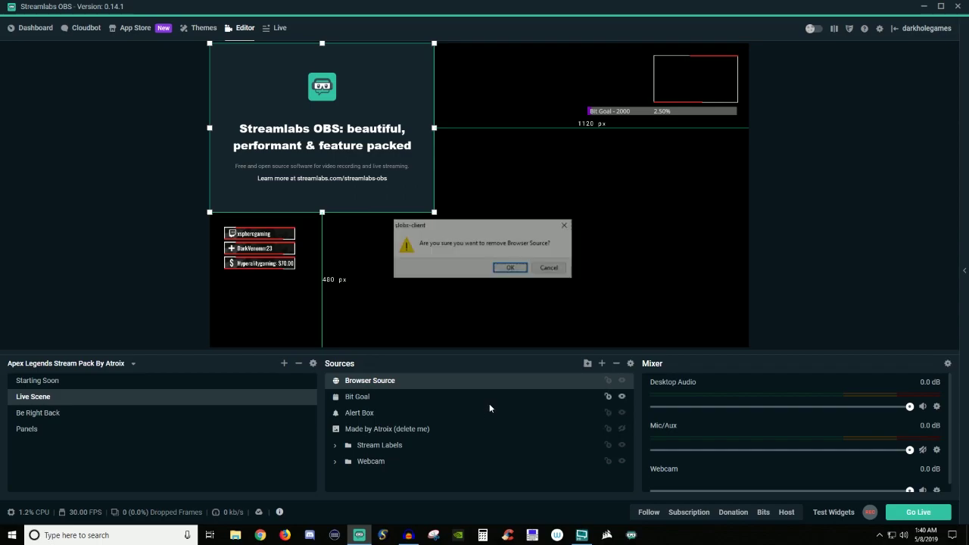
pyautogui.press('Return')
# Add a new Text (GDI+) source to the Live Scene, look through its settings, and remove the source again
pyautogui.click(602, 364)
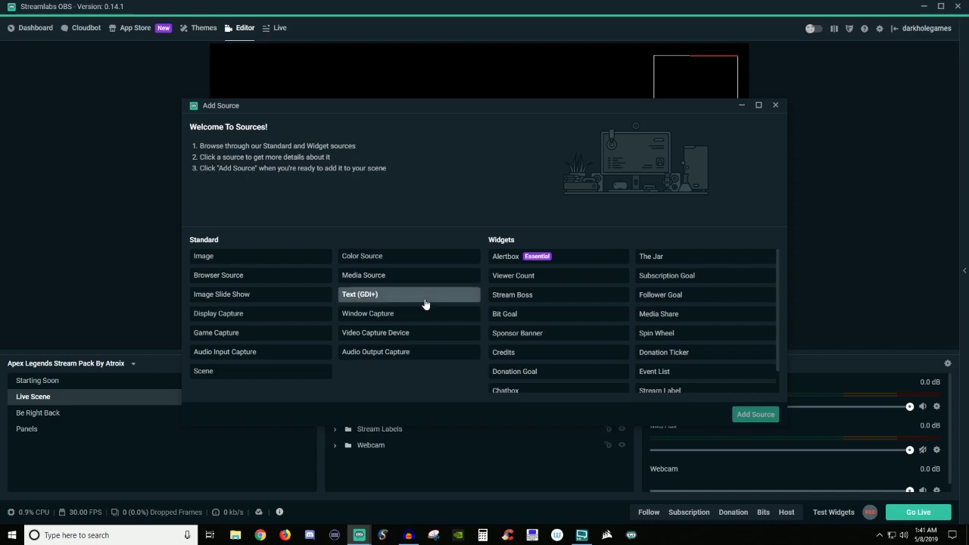
pyautogui.click(426, 304)
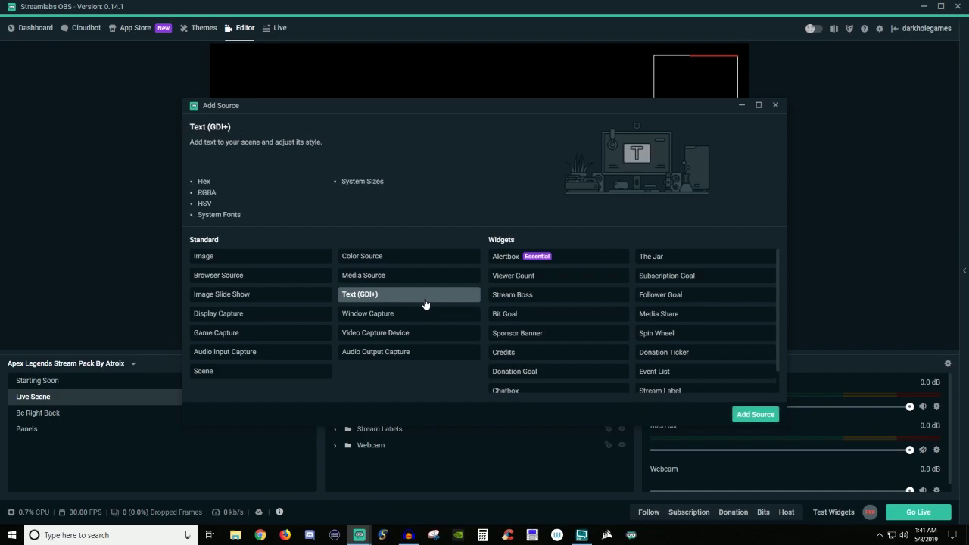
pyautogui.click(757, 415)
pyautogui.click(580, 219)
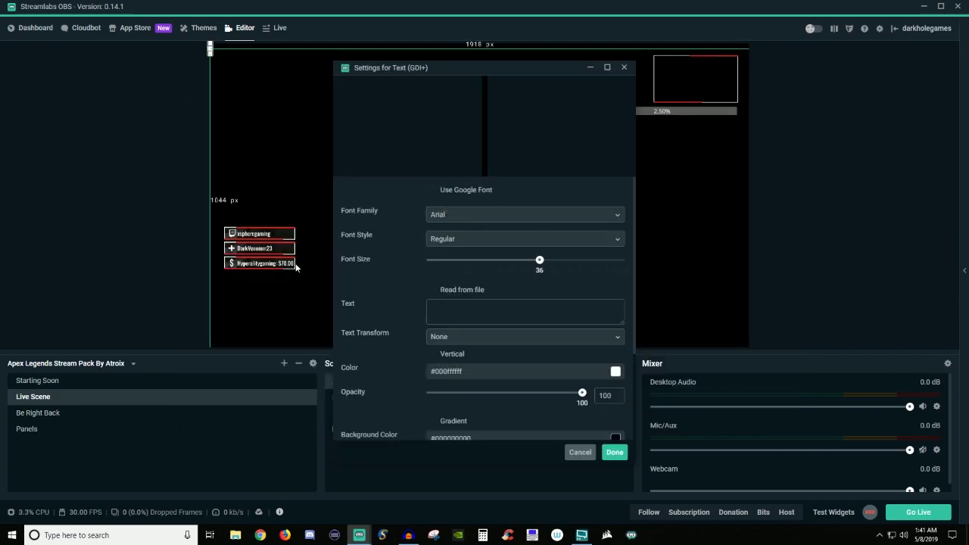
pyautogui.click(508, 311)
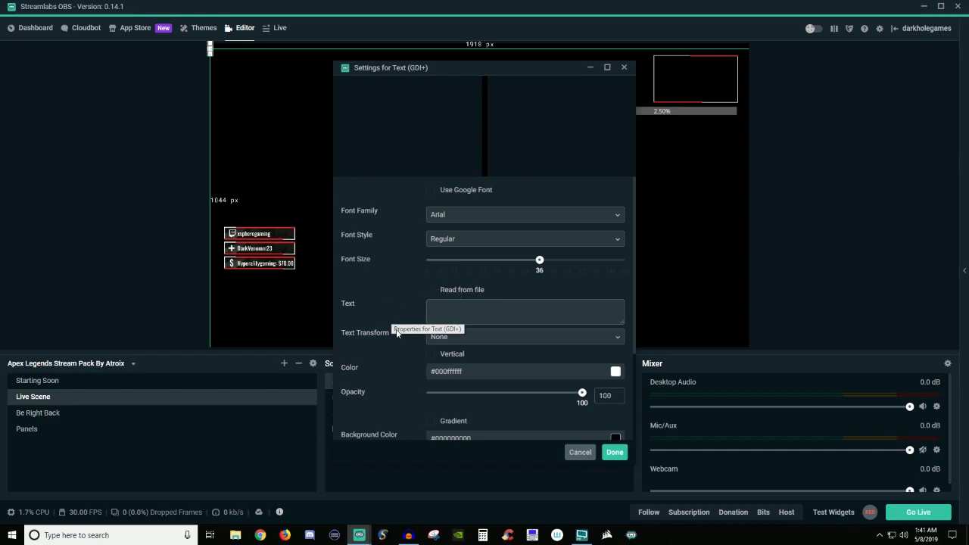
pyautogui.scroll(-3, 399, 329)
pyautogui.scroll(5, 399, 331)
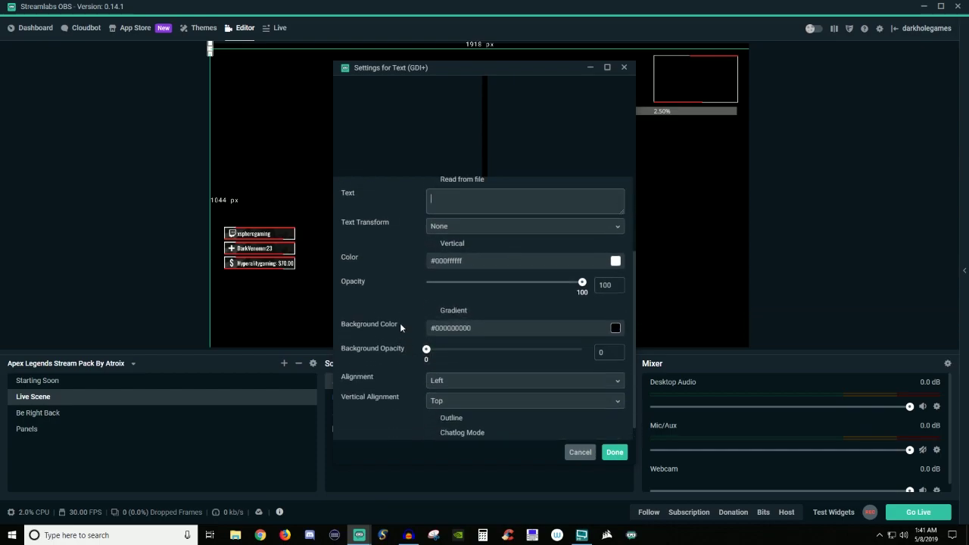
pyautogui.click(624, 68)
pyautogui.press('Delete')
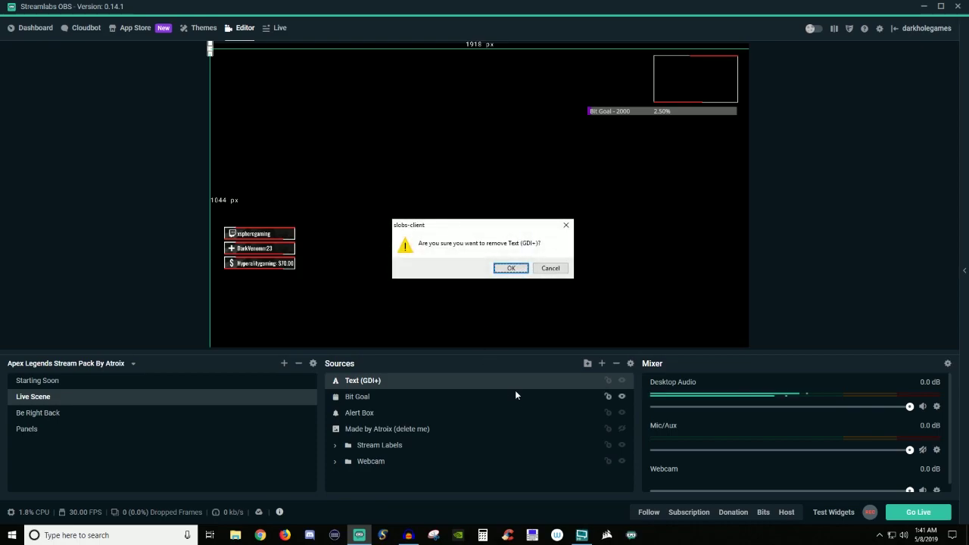
pyautogui.press('Return')
# Add a new Chatbox widget source named Chat Box to the Live Scene
pyautogui.click(602, 364)
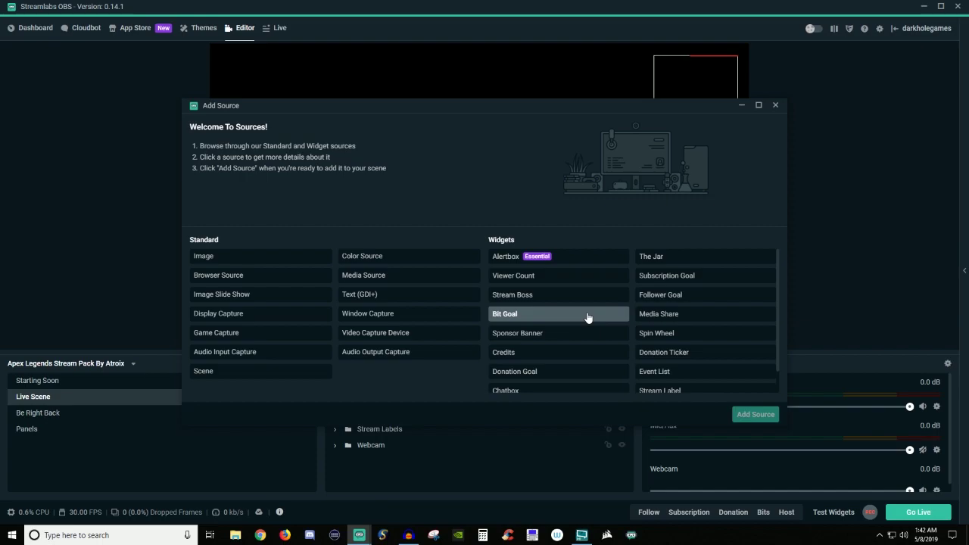
pyautogui.scroll(-1, 588, 315)
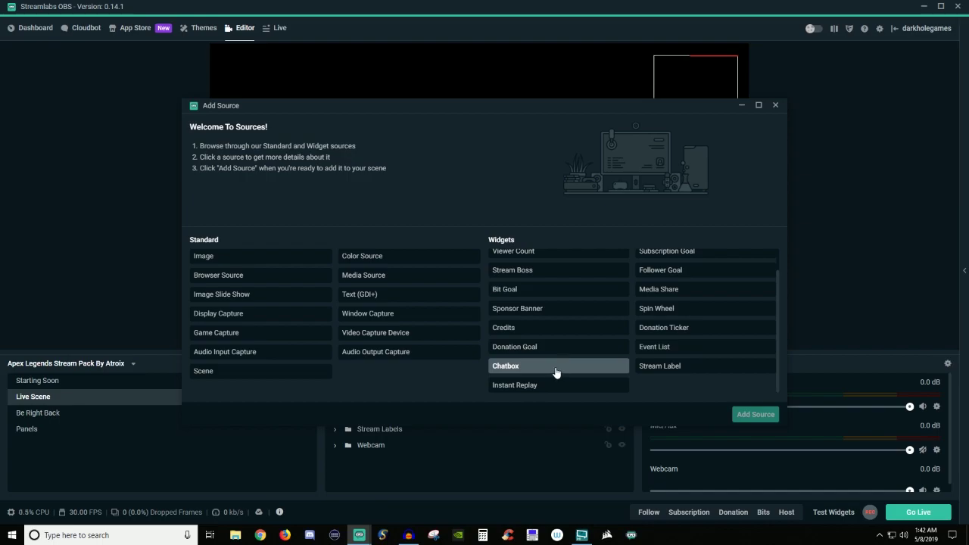
pyautogui.click(558, 366)
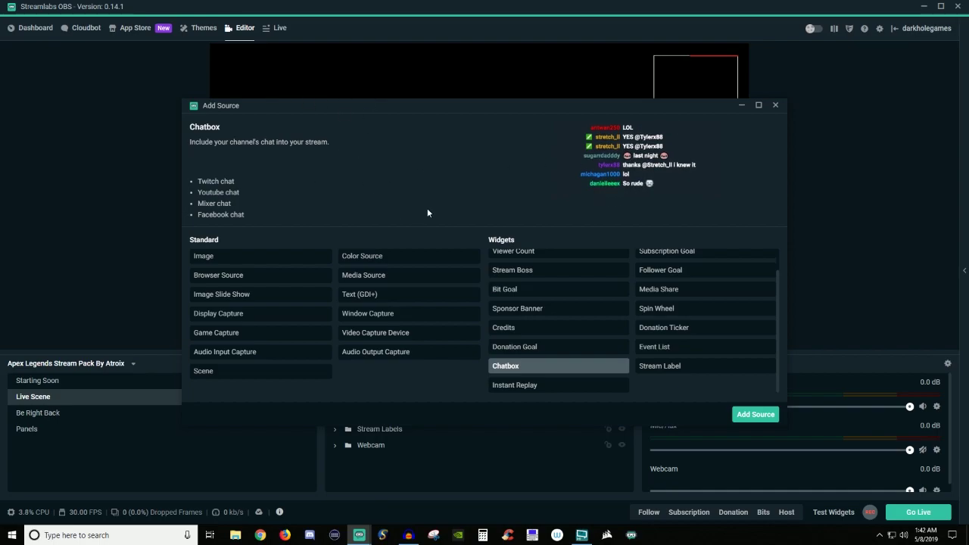
pyautogui.click(763, 414)
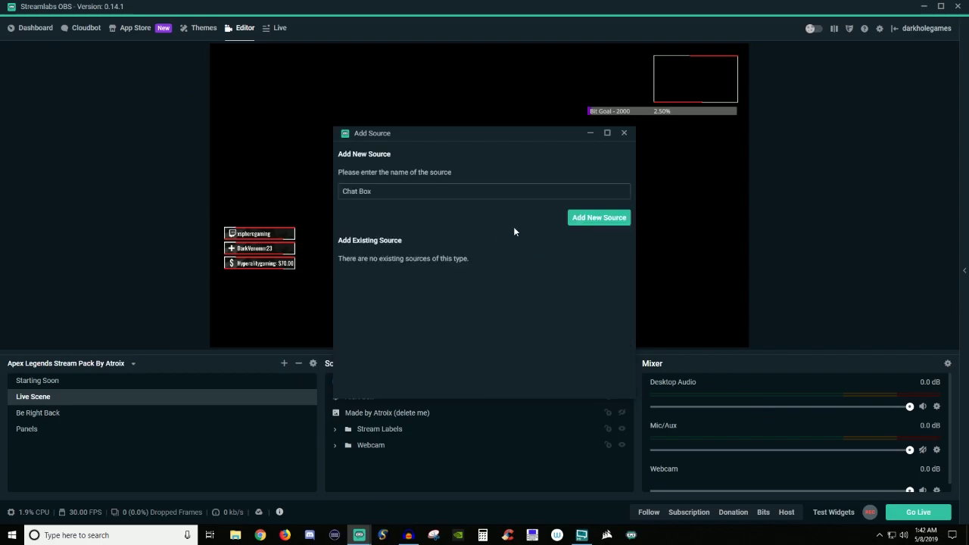
pyautogui.click(579, 219)
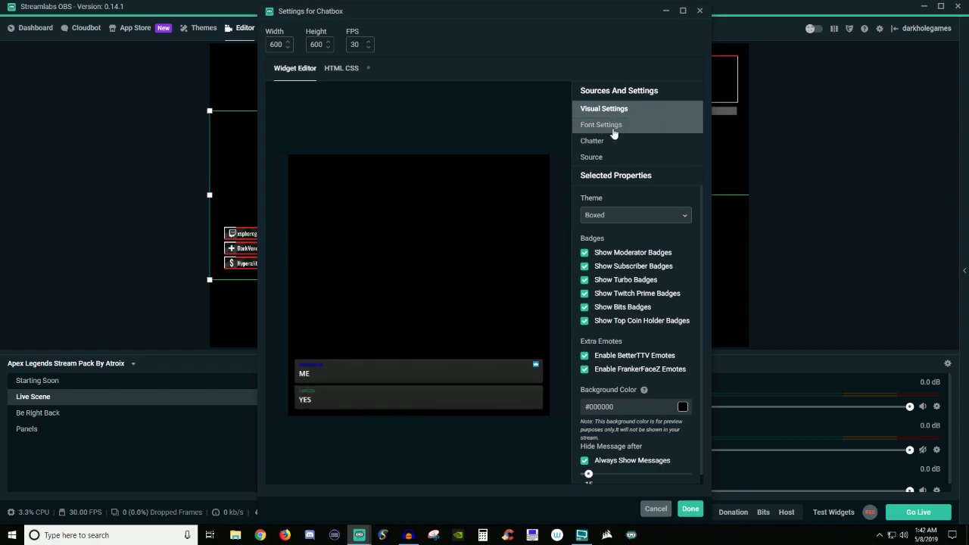
# Preview the Chatbox's Clean, Twitch and Old School themes, then set the theme back to Boxed
pyautogui.click(638, 218)
pyautogui.click(632, 232)
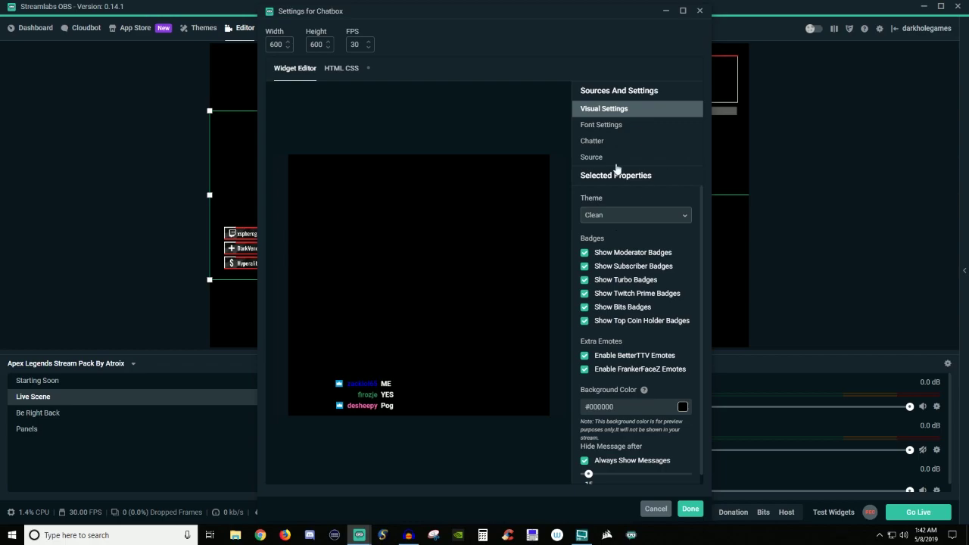
pyautogui.click(618, 216)
pyautogui.click(620, 265)
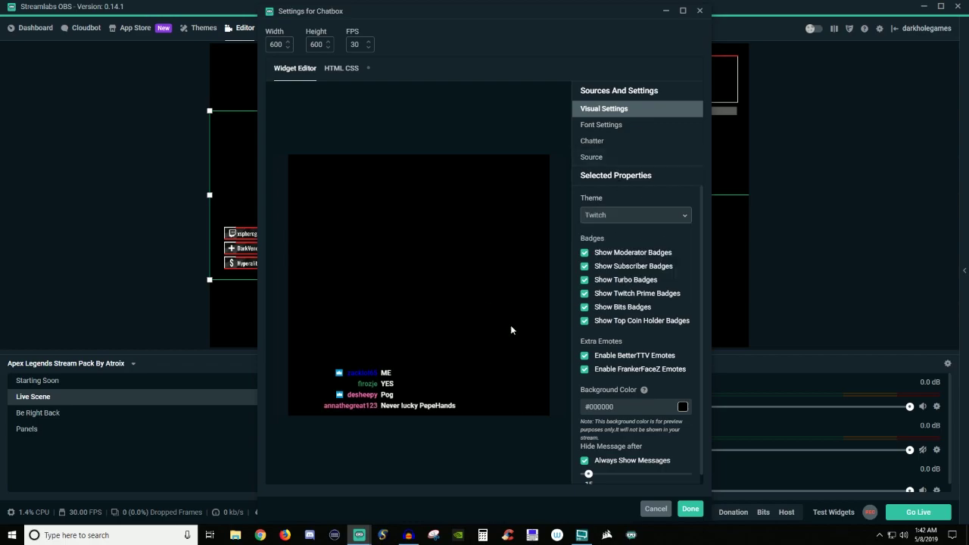
pyautogui.click(634, 218)
pyautogui.click(635, 277)
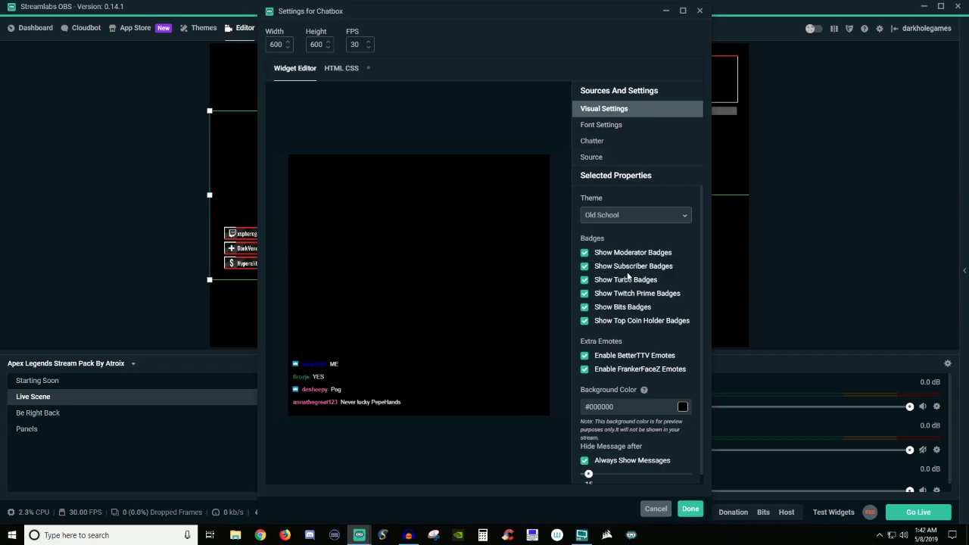
pyautogui.click(638, 217)
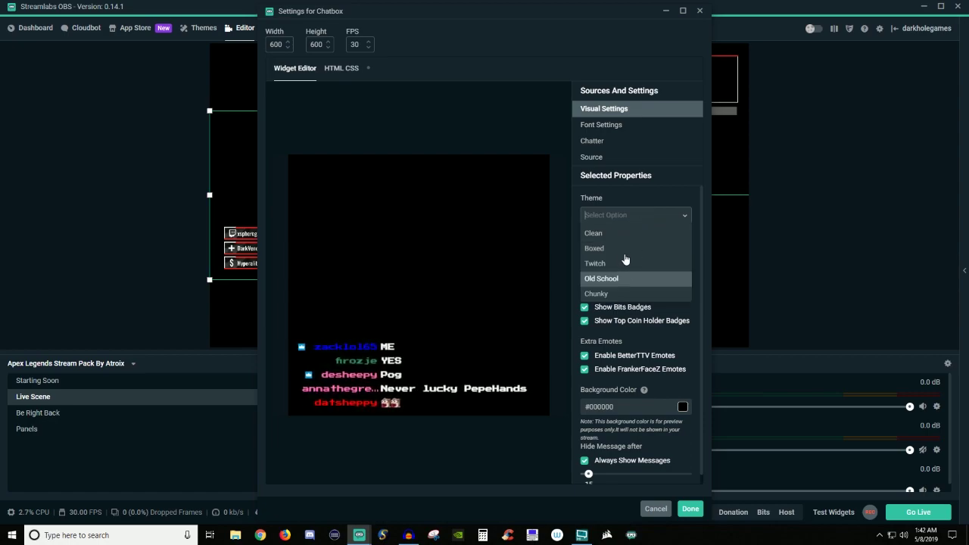
pyautogui.click(618, 252)
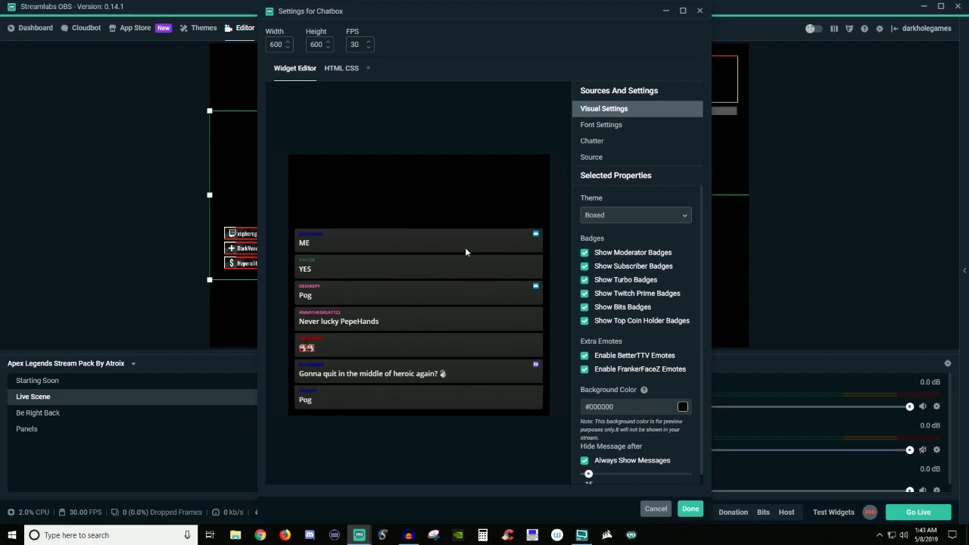
# Review the Chatbox's remaining visual settings and its font settings, then close the settings and deselect the source
pyautogui.scroll(-1, 673, 302)
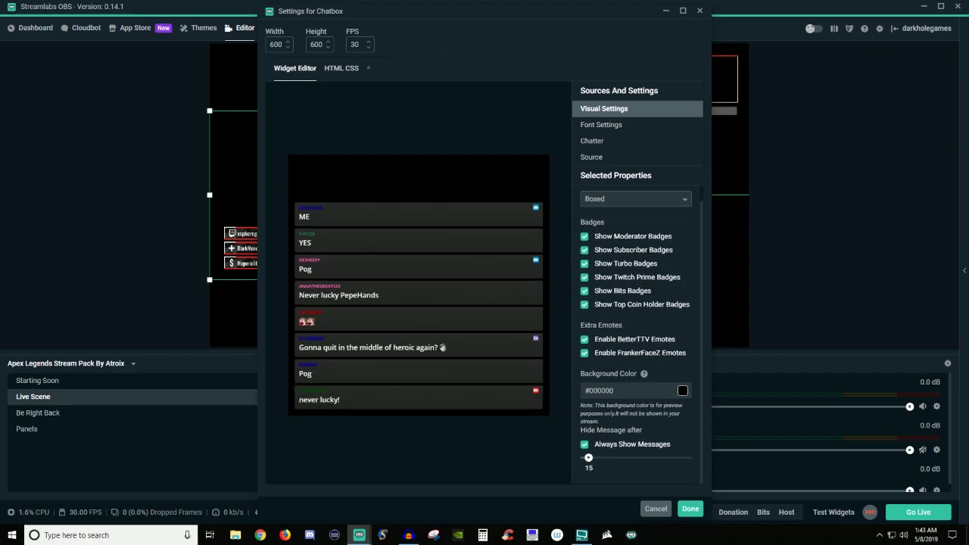
pyautogui.scroll(1, 645, 288)
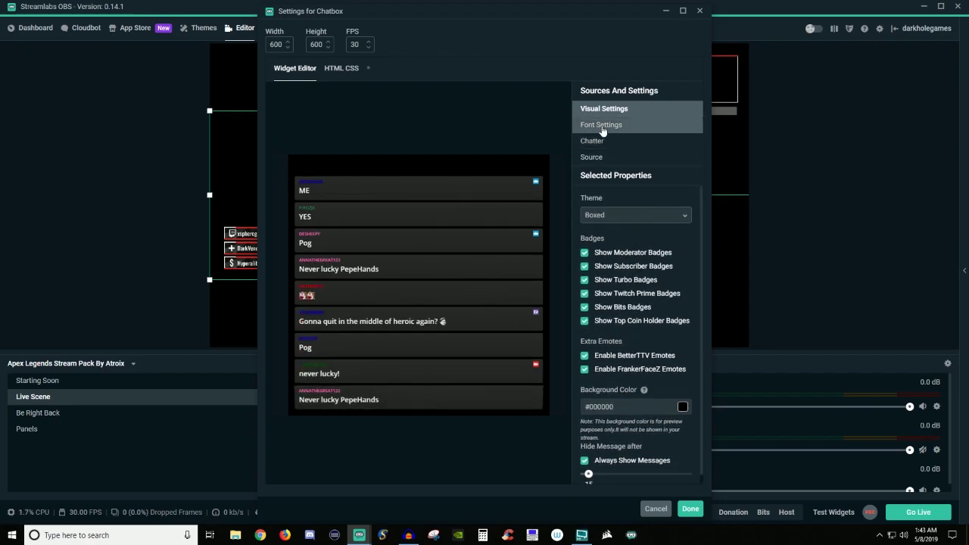
pyautogui.click(603, 129)
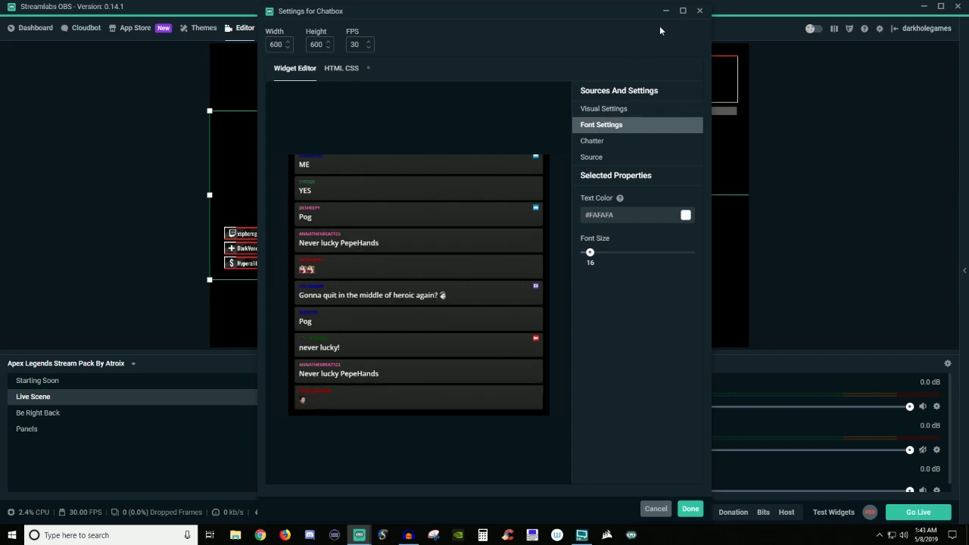
pyautogui.click(700, 12)
pyautogui.click(822, 252)
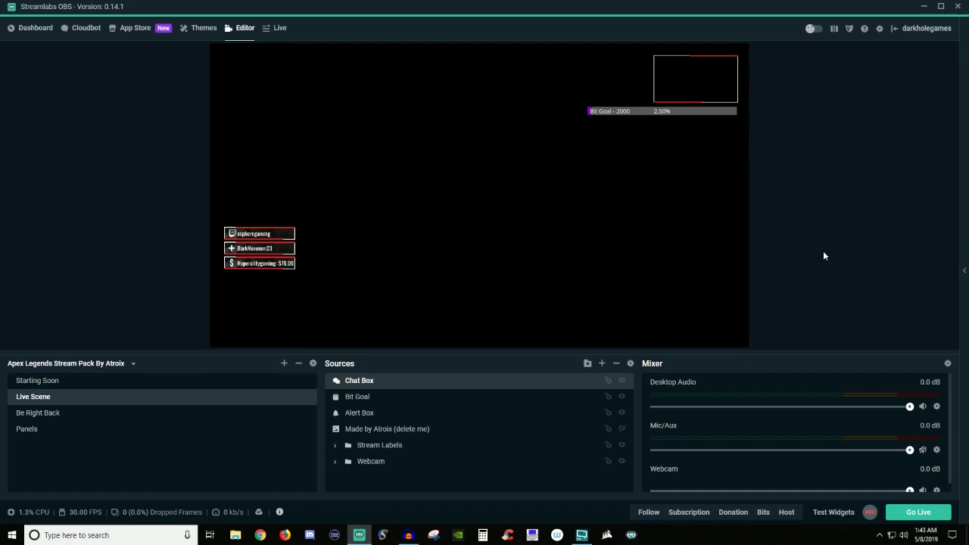
# Look through the available source widgets without adding one, and view the Starting Soon scene
pyautogui.click(603, 364)
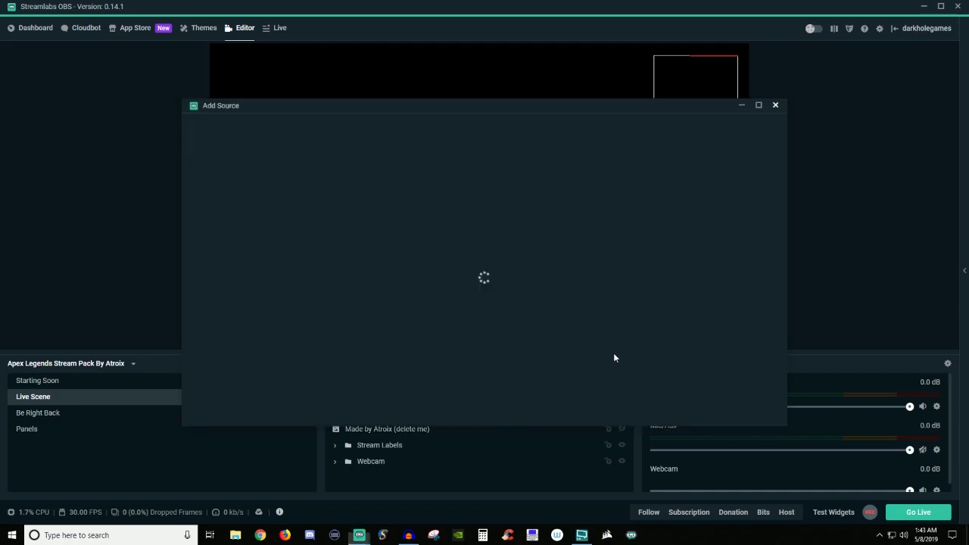
pyautogui.scroll(-1, 589, 321)
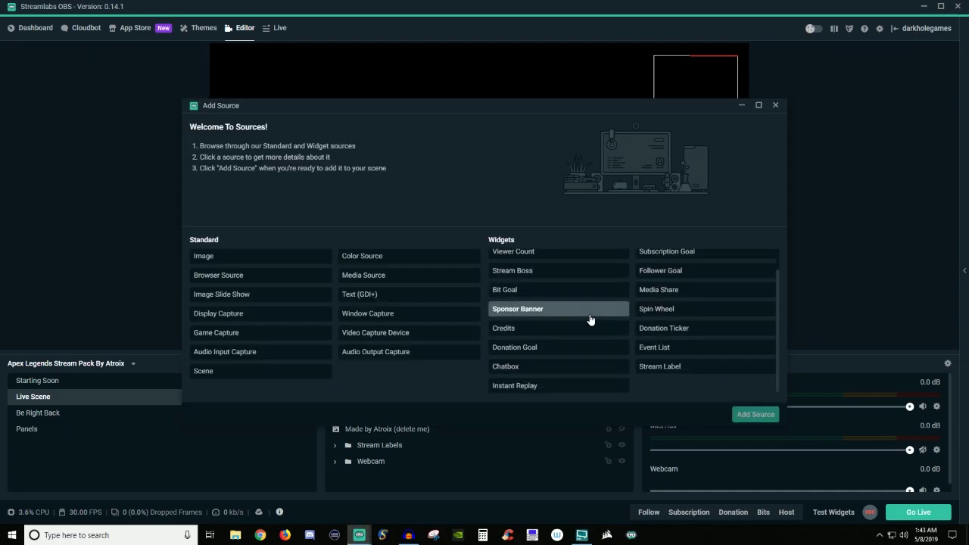
pyautogui.scroll(1, 591, 321)
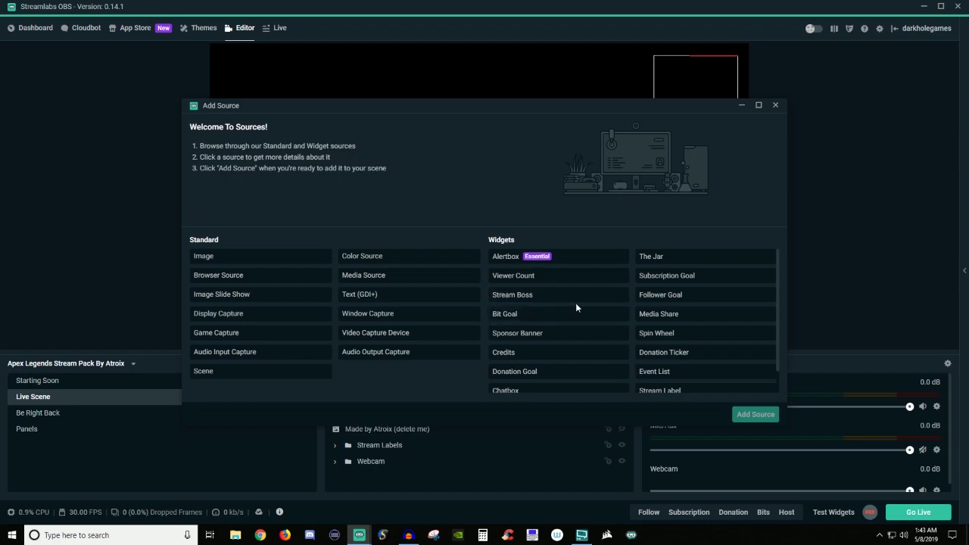
pyautogui.scroll(-1, 575, 304)
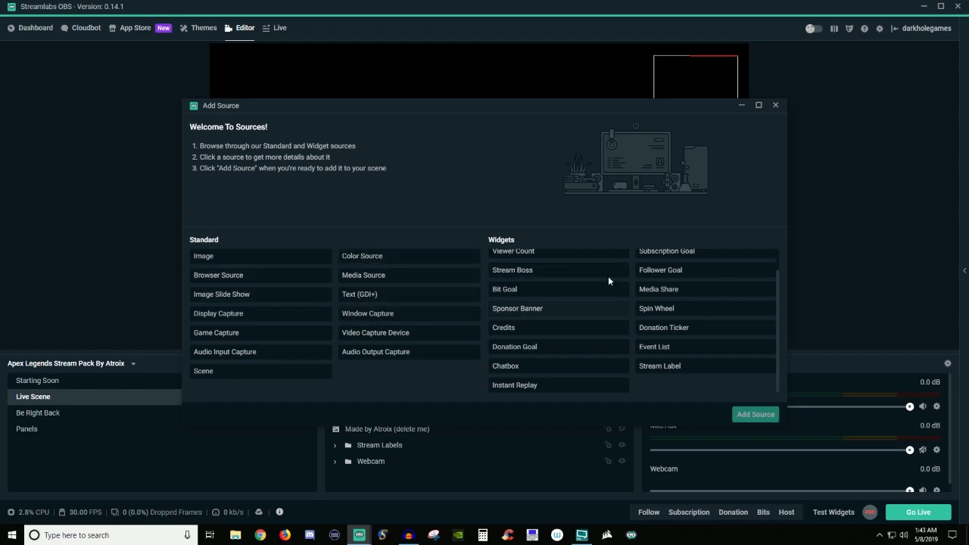
pyautogui.click(775, 105)
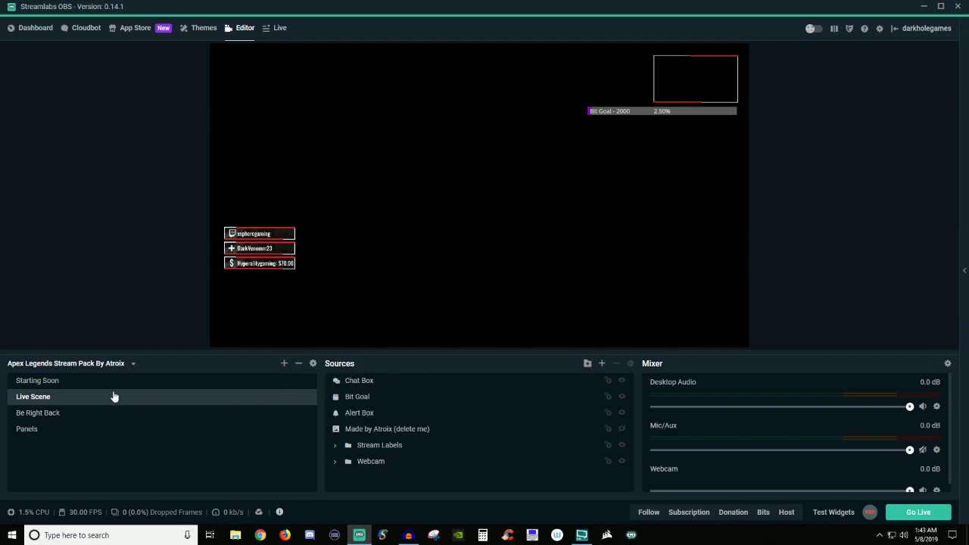
pyautogui.click(40, 383)
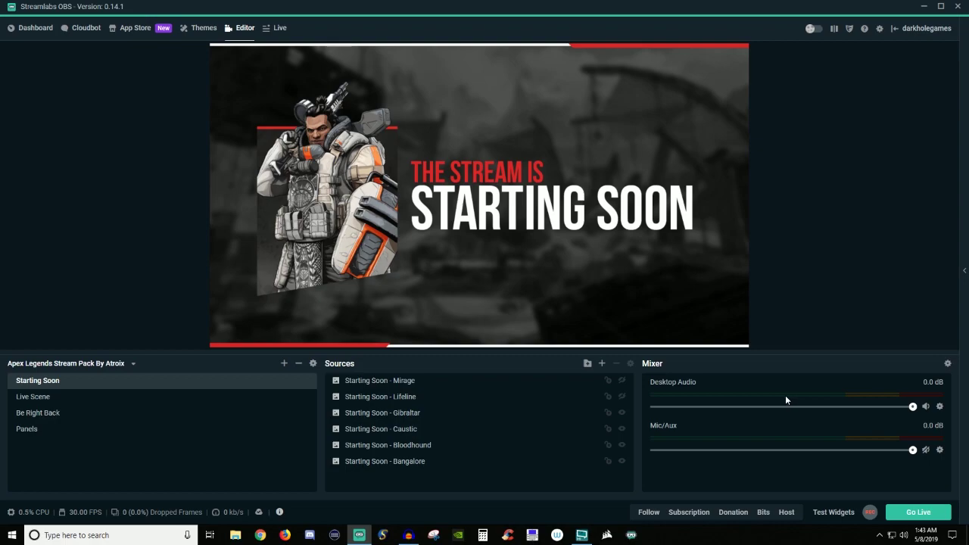
# Add a new Video Capture Device source to the Live Scene and check its capture device choices
pyautogui.click(39, 398)
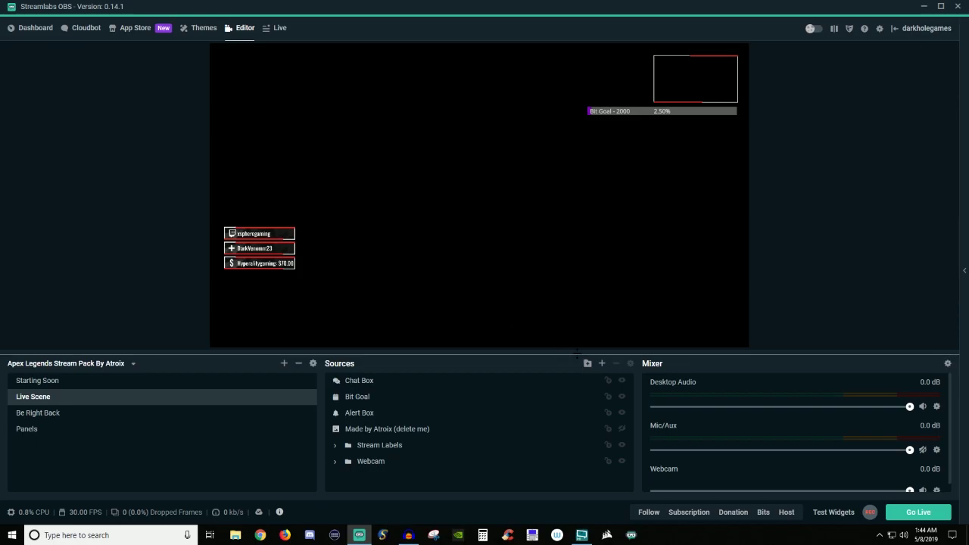
pyautogui.click(603, 365)
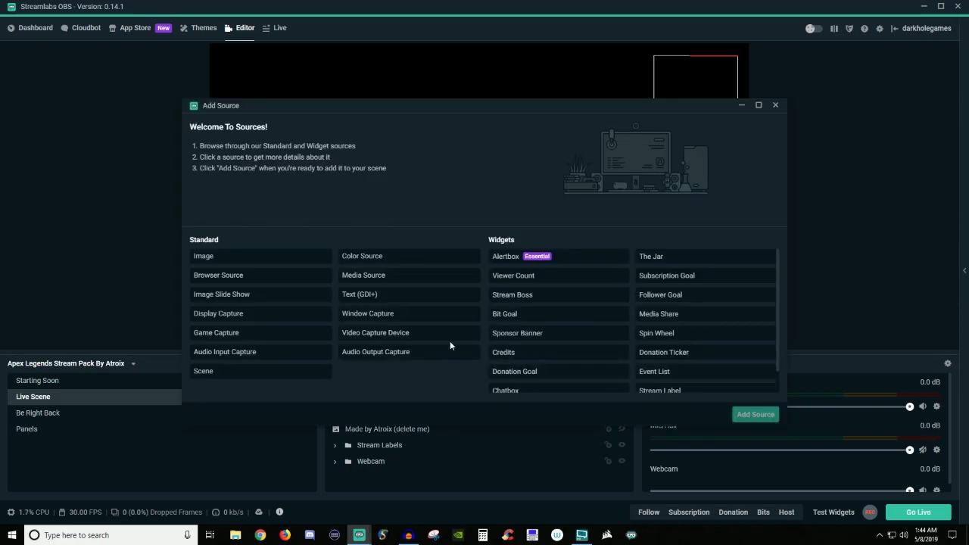
pyautogui.click(384, 335)
pyautogui.click(757, 418)
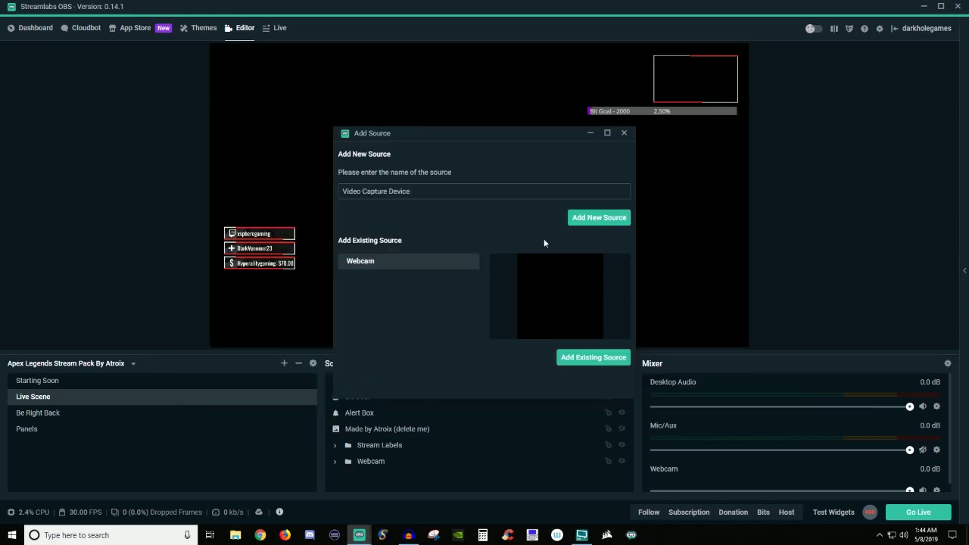
pyautogui.click(595, 219)
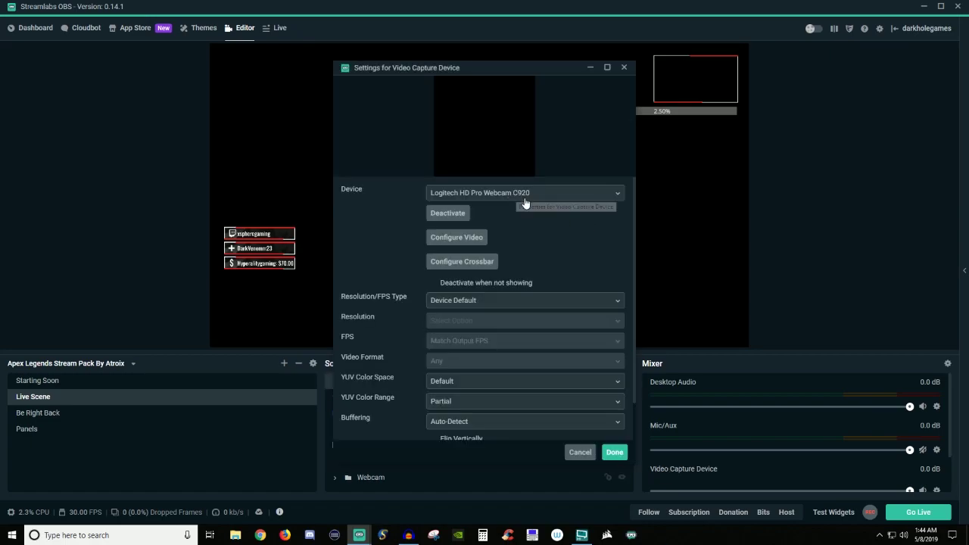
pyautogui.click(538, 194)
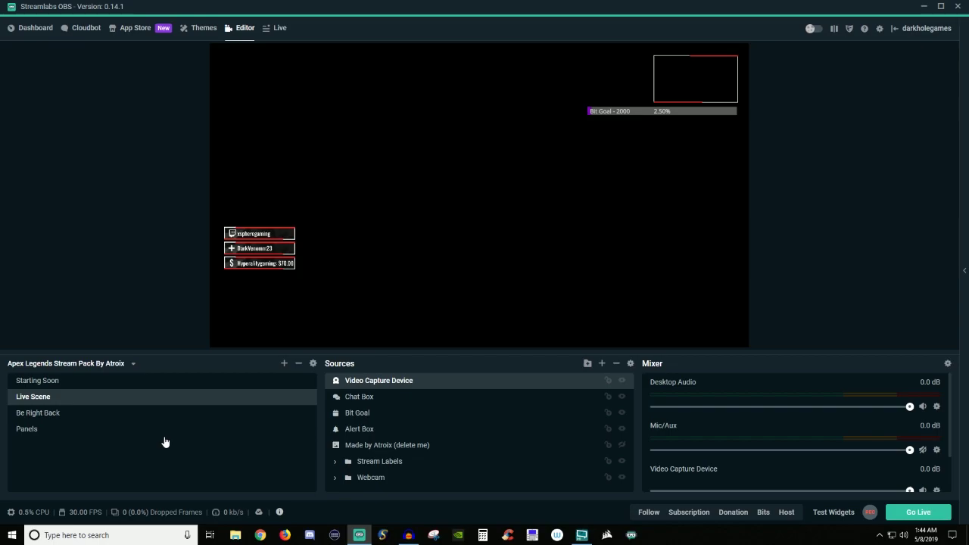
# Review the Be Right Back and Starting Soon scenes, and view the source types available for Starting Soon without adding one
pyautogui.click(51, 415)
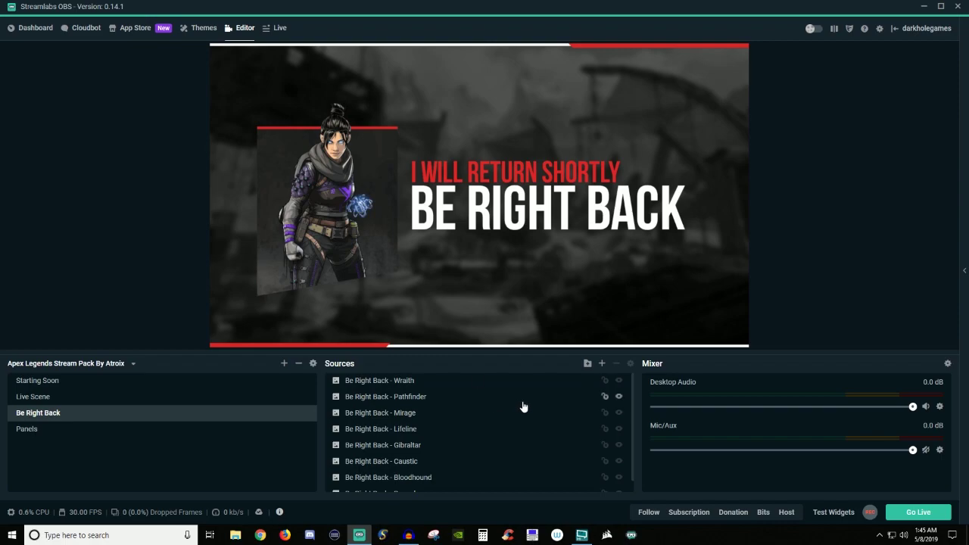
pyautogui.scroll(-1, 598, 421)
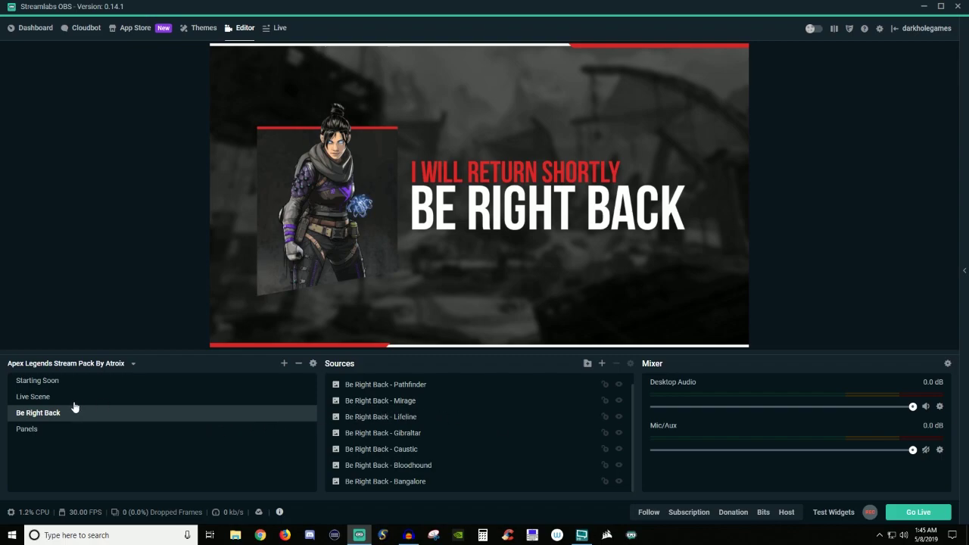
pyautogui.click(36, 383)
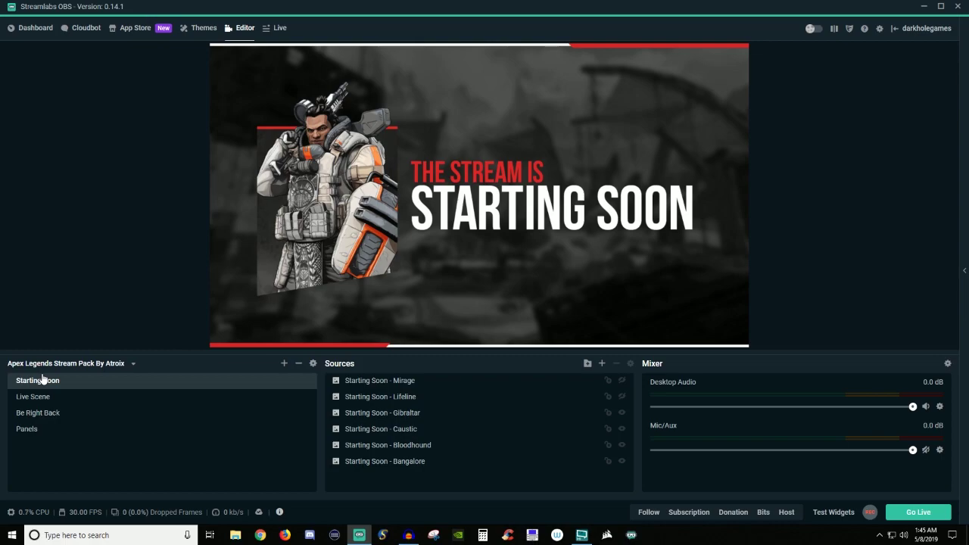
pyautogui.click(602, 364)
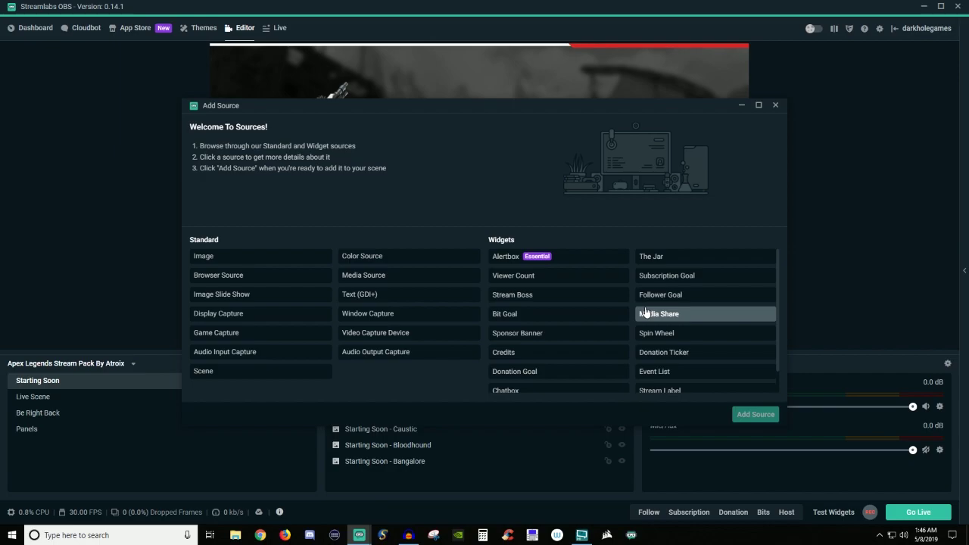
pyautogui.click(775, 106)
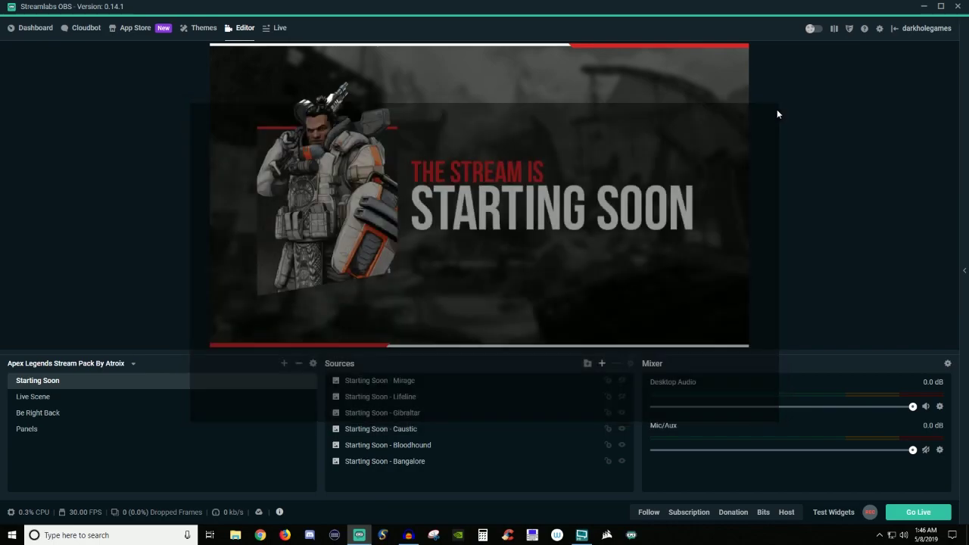